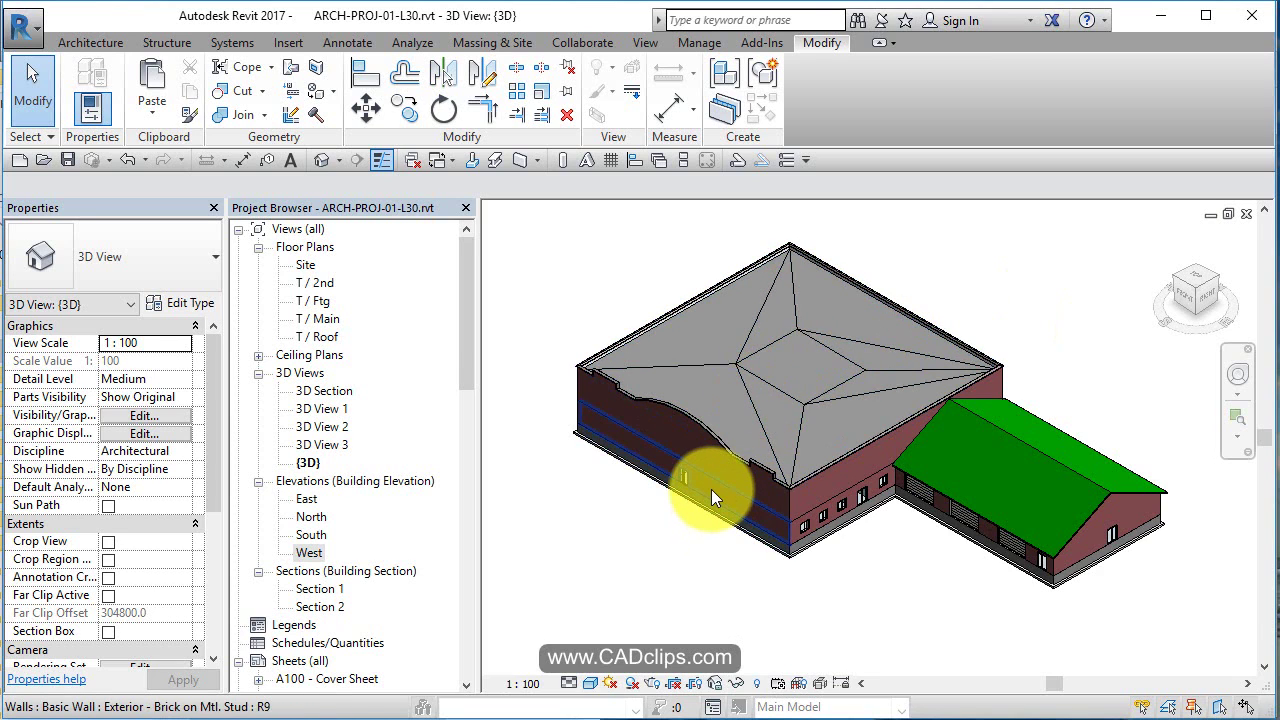
- Open the T / Main floor plan
{"action": "scroll", "coordinate": [711, 489], "scroll_direction": "up", "scroll_amount": 2}
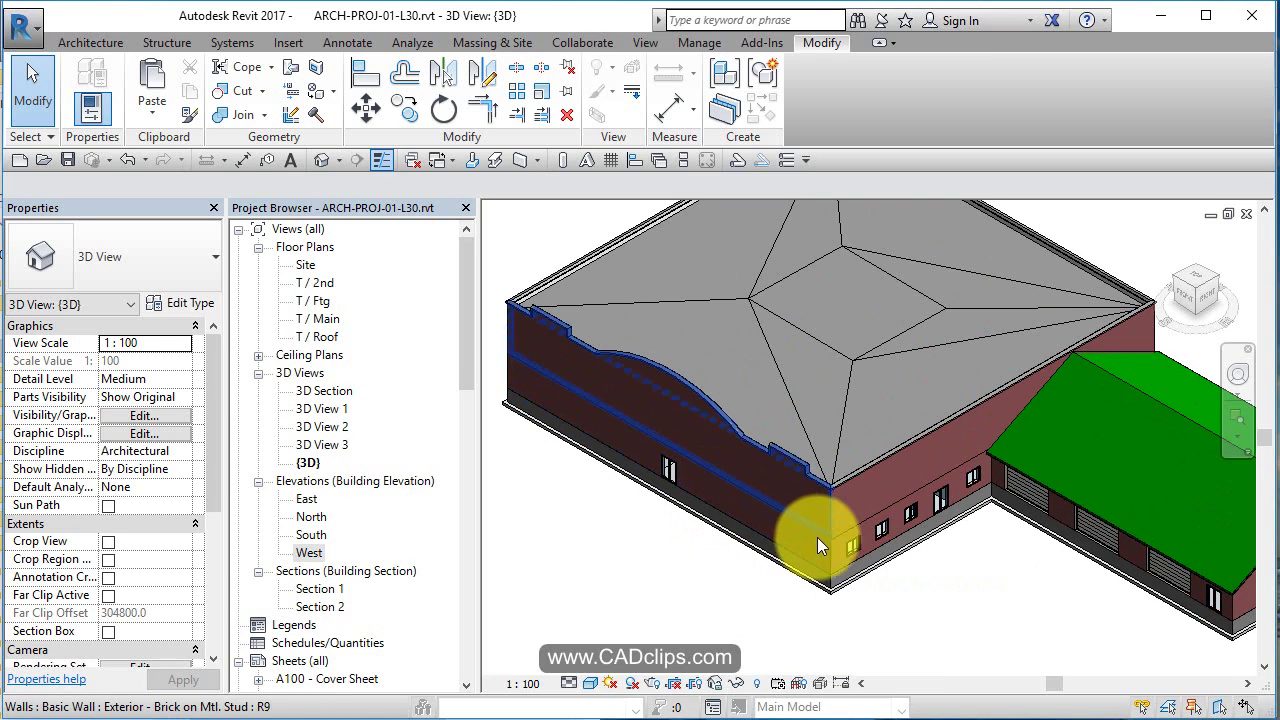
{"action": "double_click", "coordinate": [318, 320]}
{"action": "middle_click_drag", "start_coordinate": [874, 600], "coordinate": [919, 484]}
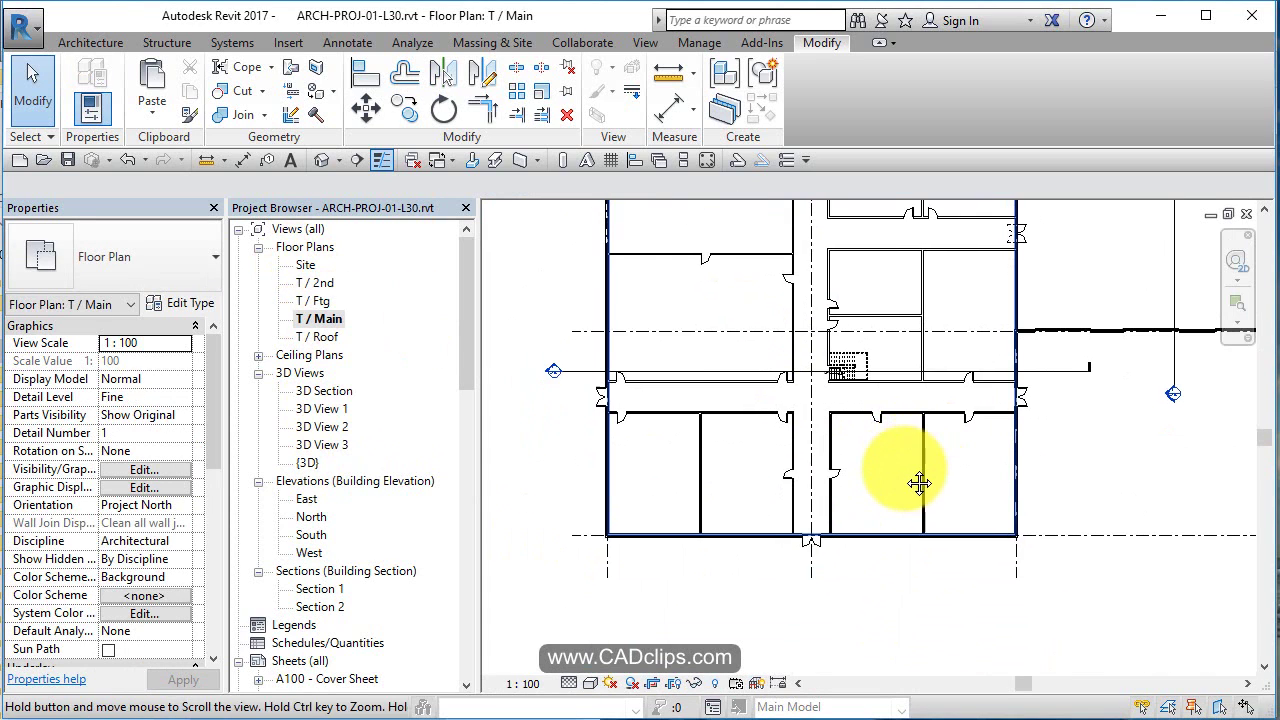
- Draw two Interior - 150 Stl Studs walls from the corridor's east wall, turning about 4175 mm down to the exterior wall beside the entrance doors
{"action": "scroll", "coordinate": [883, 547], "scroll_direction": "up", "scroll_amount": 2}
{"action": "scroll", "coordinate": [810, 490], "scroll_direction": "up", "scroll_amount": 2}
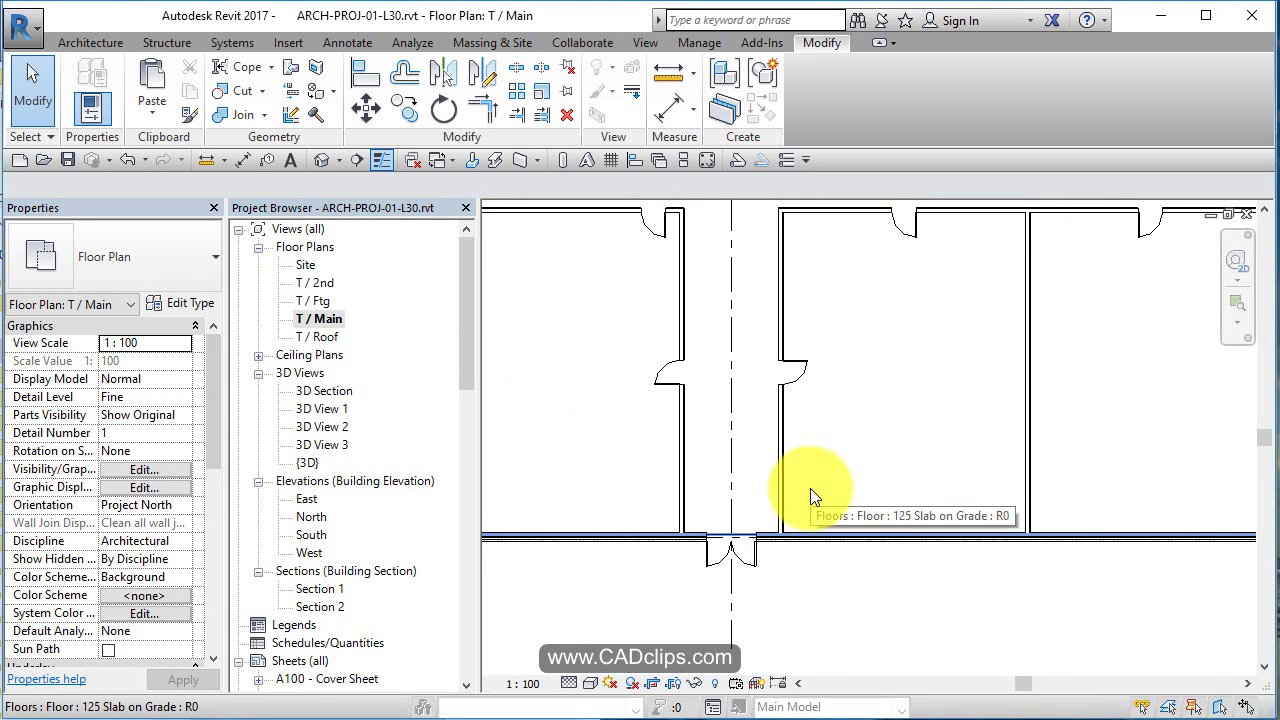
{"action": "scroll", "coordinate": [816, 453], "scroll_direction": "up", "scroll_amount": 1}
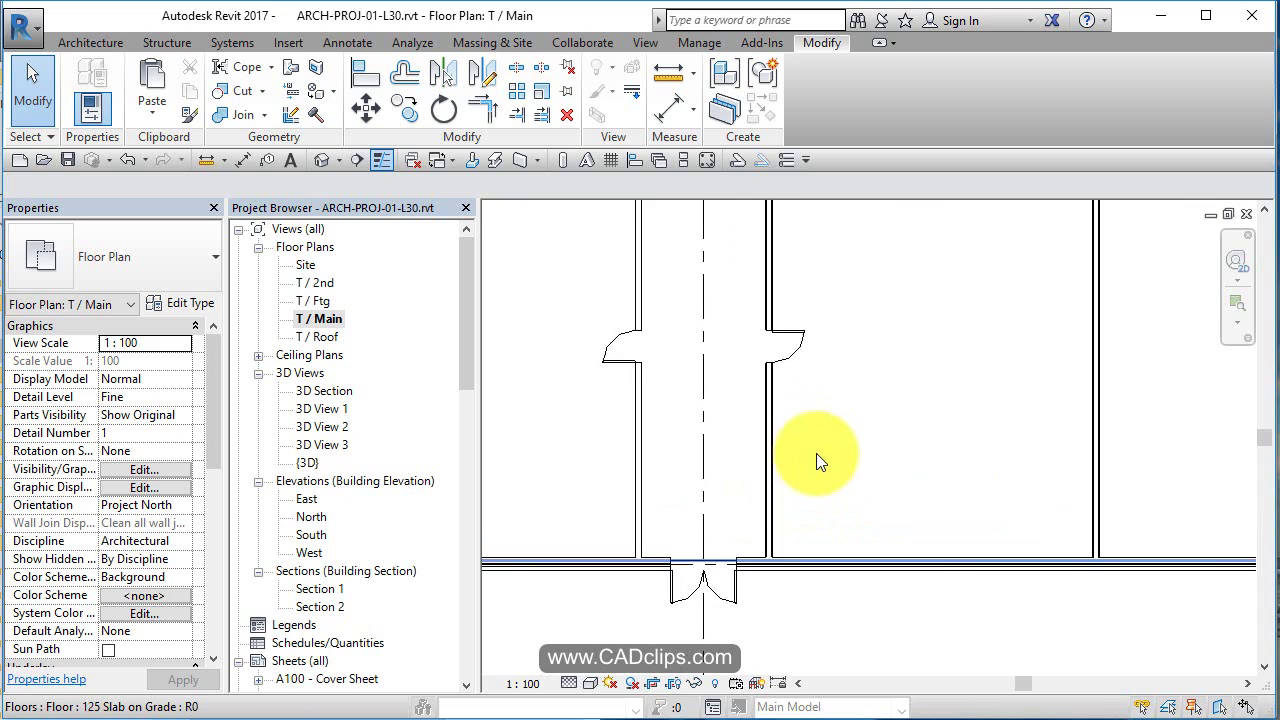
{"action": "middle_click_drag", "start_coordinate": [816, 453], "coordinate": [874, 521]}
{"action": "scroll", "coordinate": [874, 521], "scroll_direction": "down", "scroll_amount": 1}
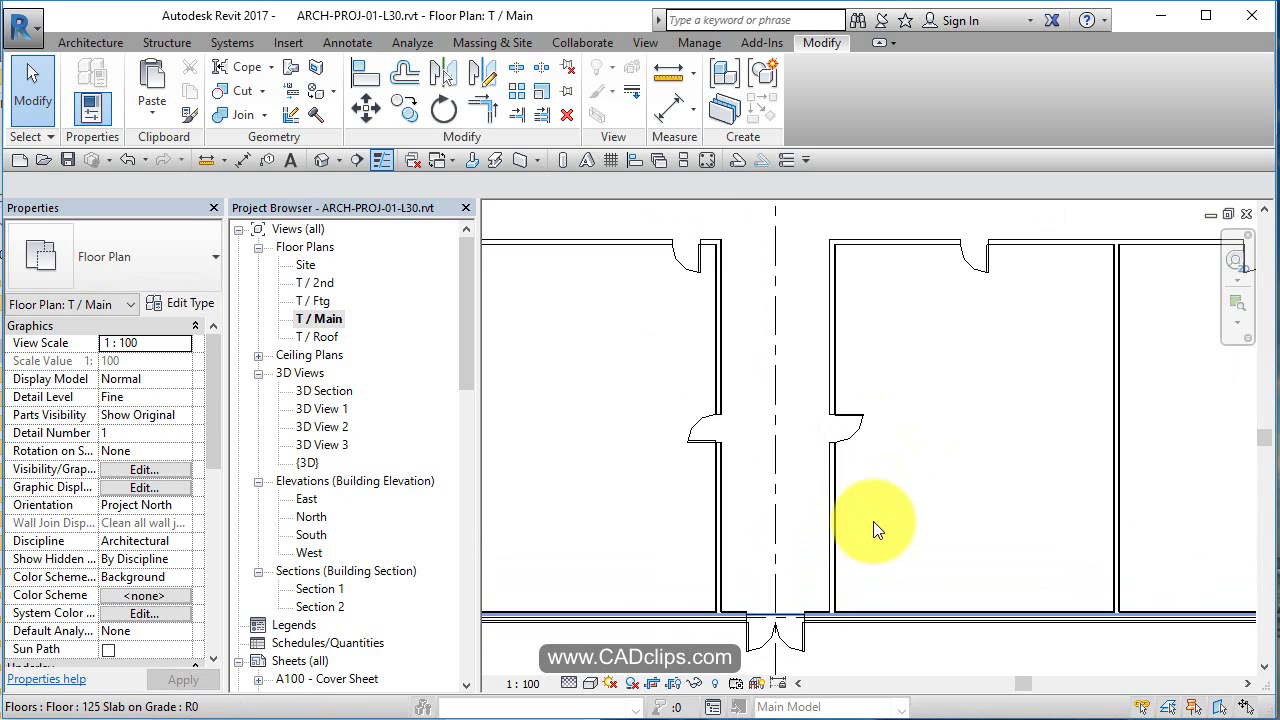
{"action": "left_click", "coordinate": [832, 486]}
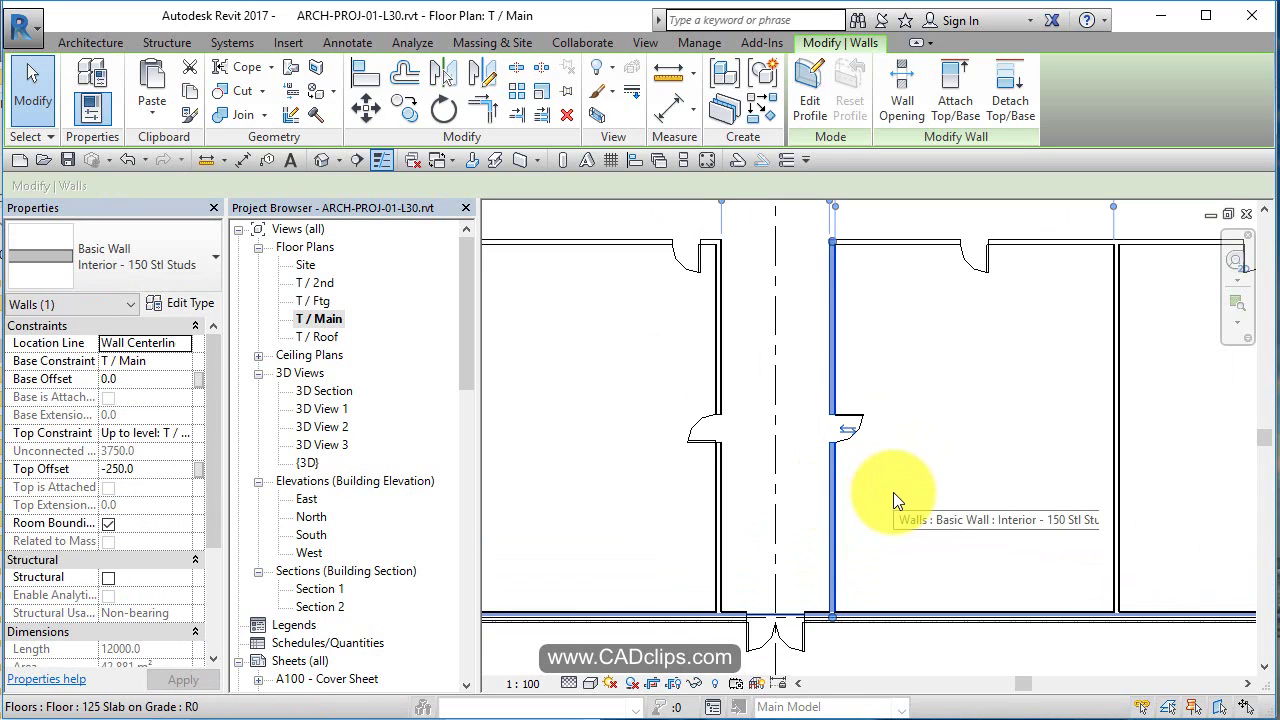
{"action": "left_click", "coordinate": [762, 106]}
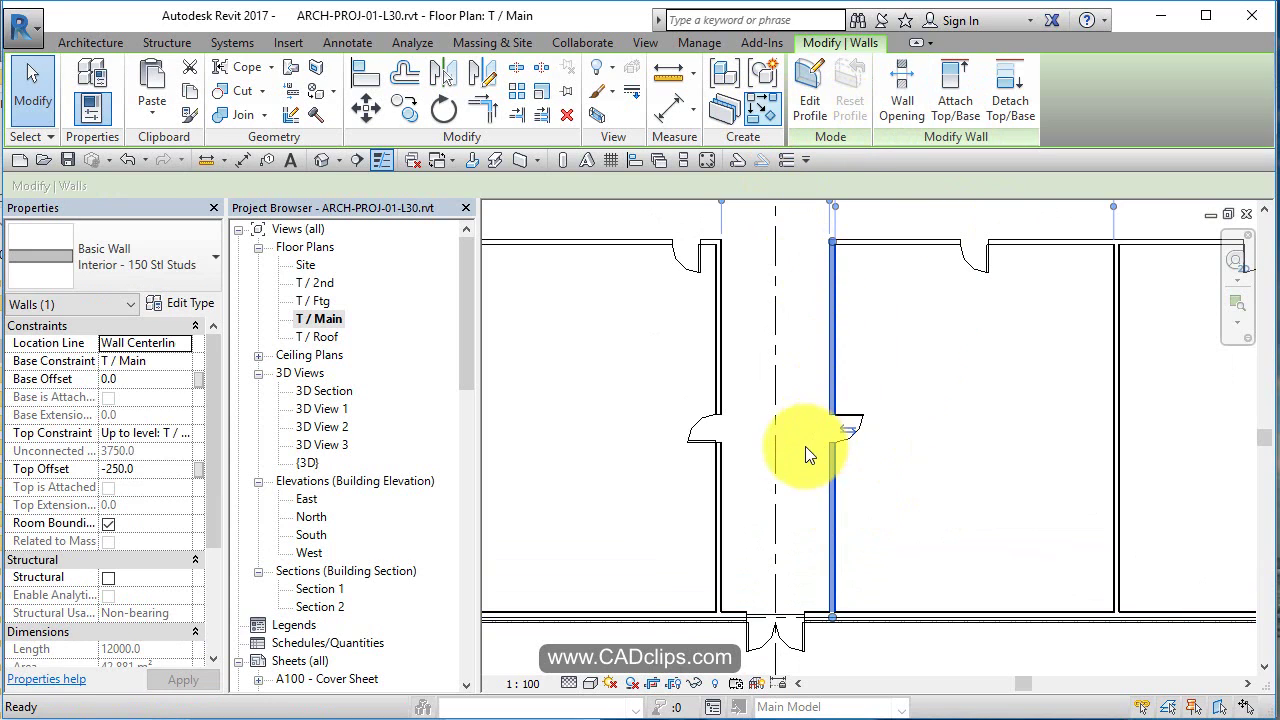
{"action": "left_click", "coordinate": [832, 612]}
{"action": "left_click", "coordinate": [846, 483]}
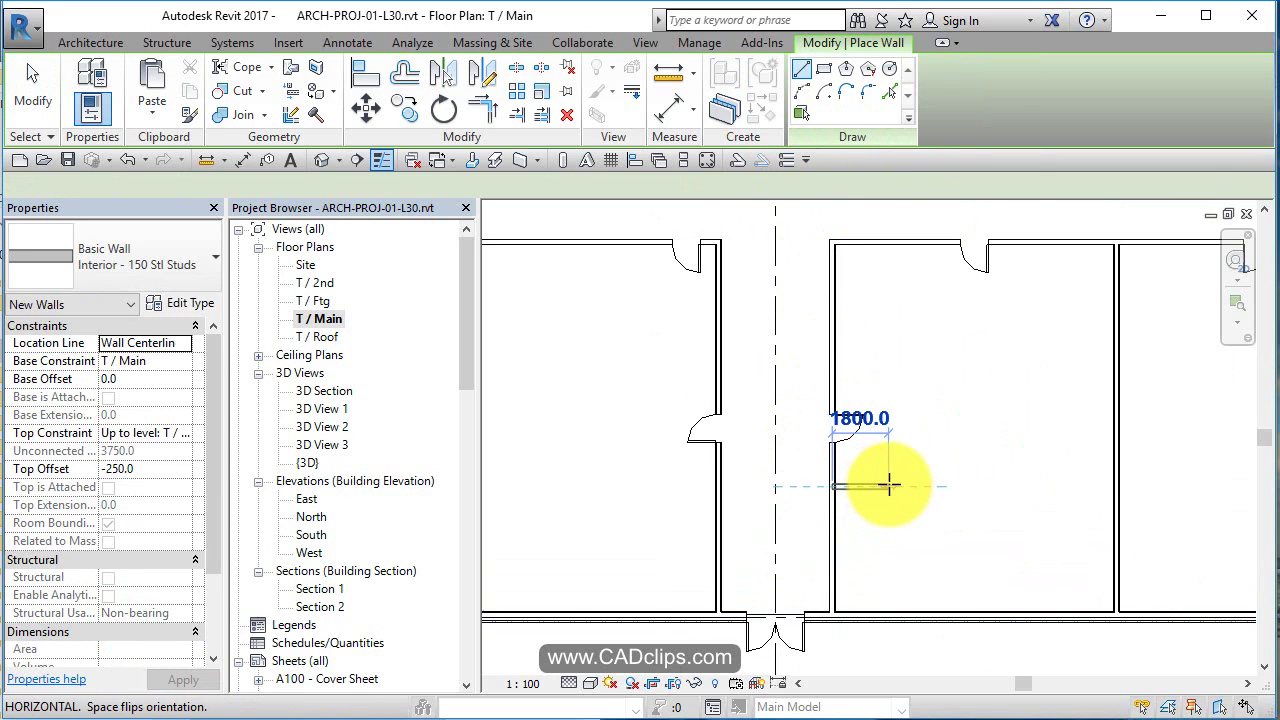
{"action": "left_click", "coordinate": [895, 540]}
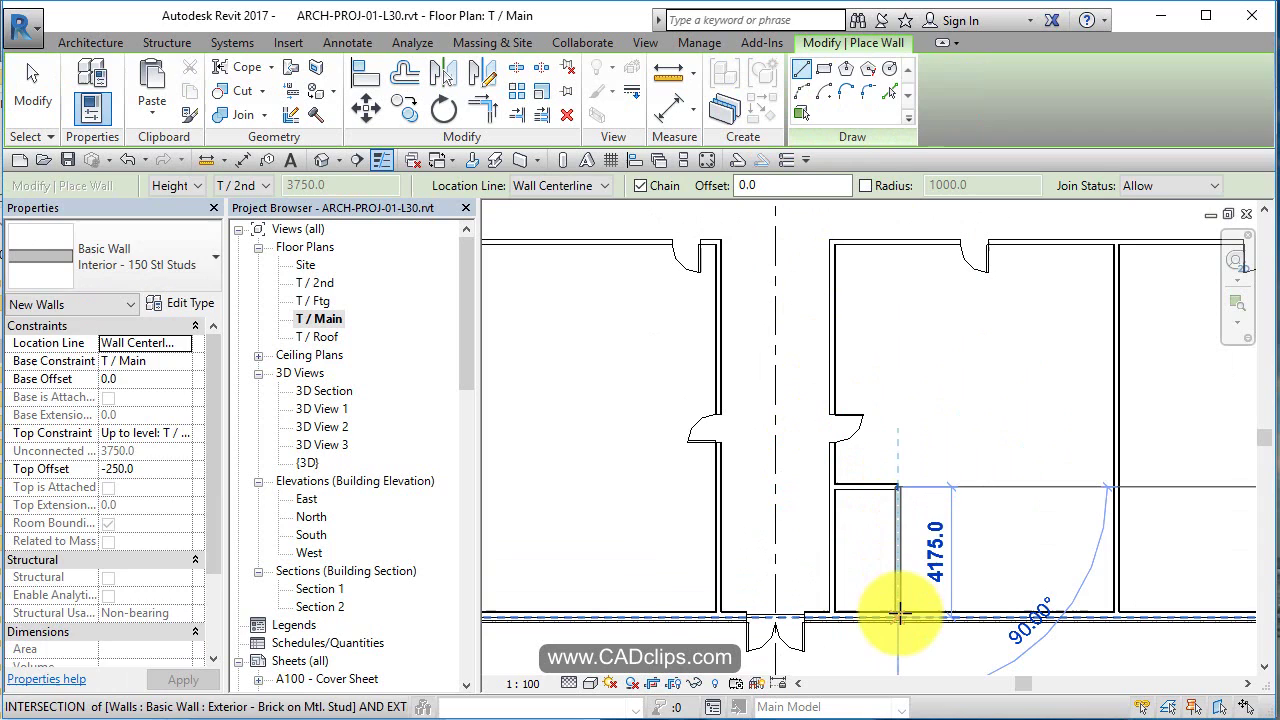
{"action": "left_click", "coordinate": [897, 608]}
{"action": "key", "text": "Escape"}
{"action": "key", "text": "Escape"}
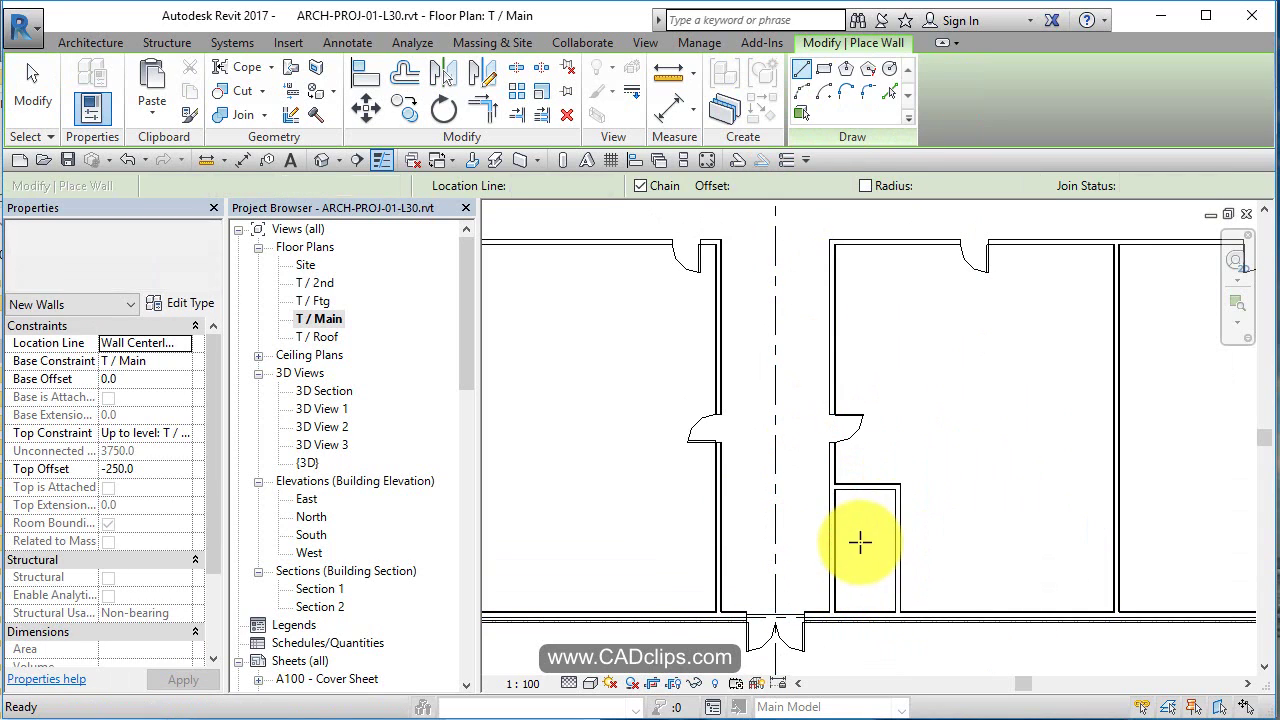
- Trim the corridor's east wall to a corner with the new short horizontal wall, removing the piece toward the entrance
{"action": "key", "text": "t"}
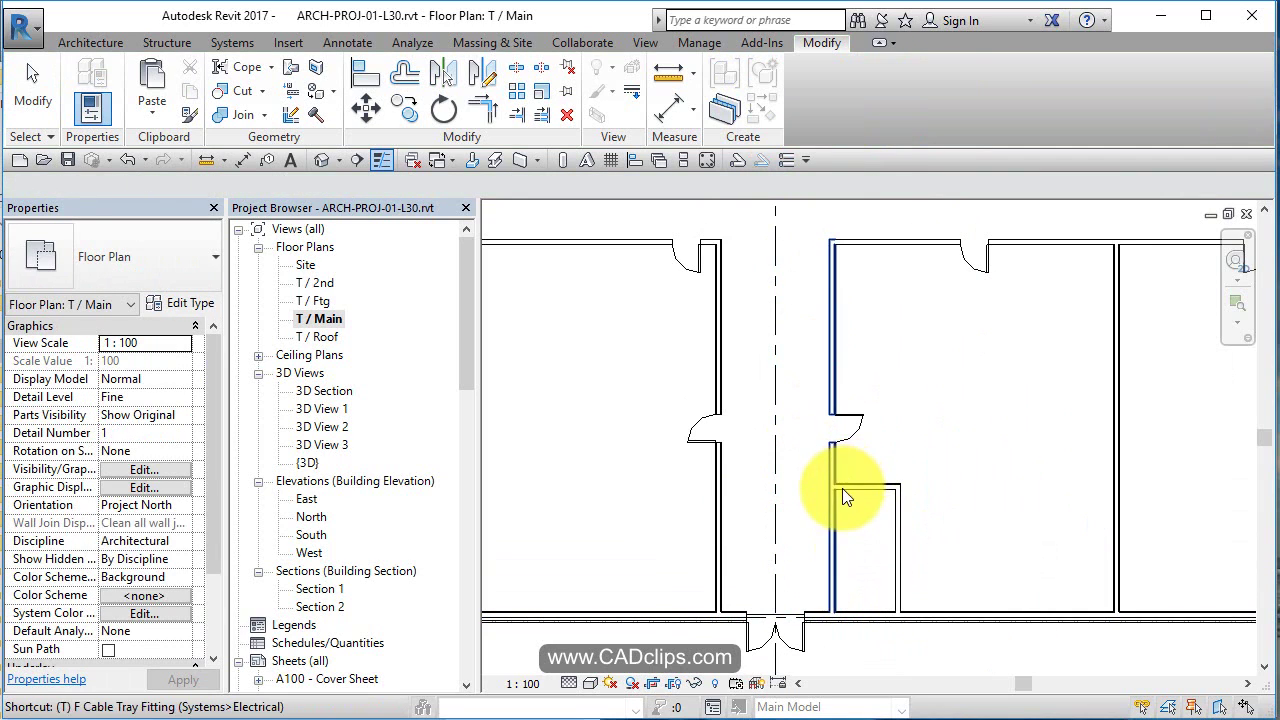
{"action": "key", "text": "r"}
{"action": "left_click", "coordinate": [846, 485]}
{"action": "left_click", "coordinate": [836, 470]}
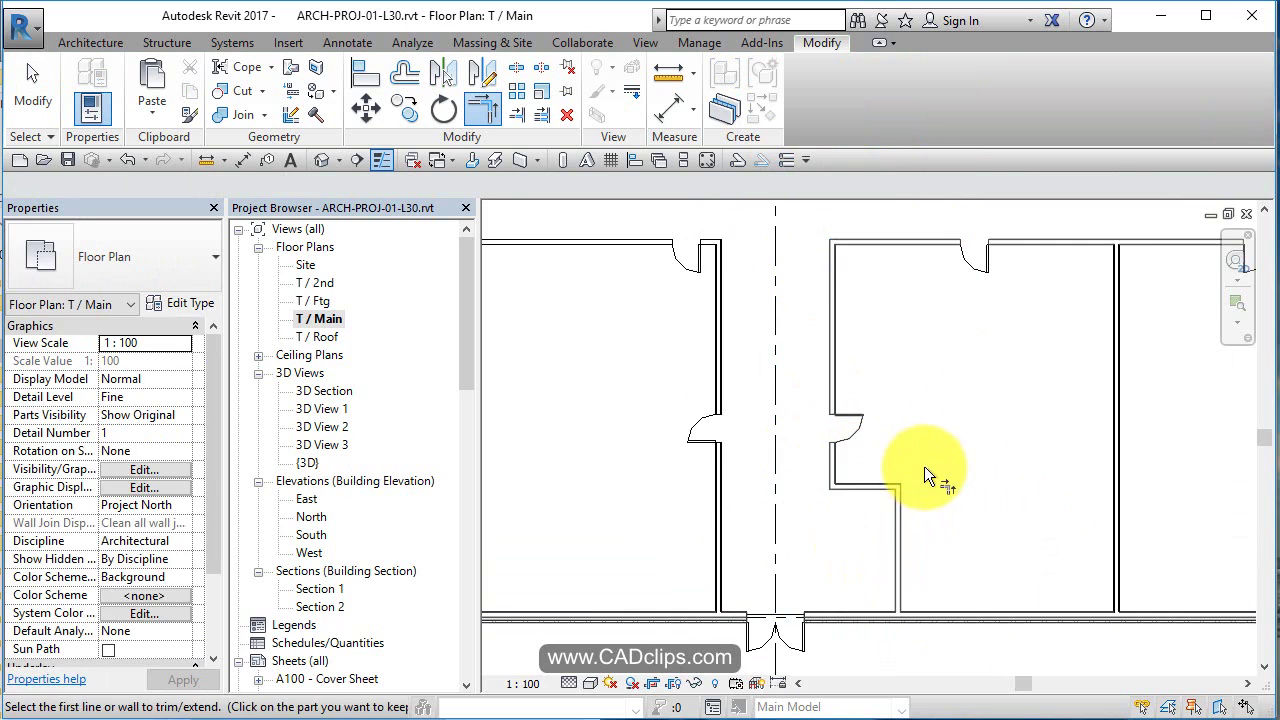
{"action": "key", "text": "Escape"}
- Mirror the two new walls to the other side of the corridor about its centre grid line, keeping the originals
{"action": "left_click", "coordinate": [893, 495]}
{"action": "left_click", "coordinate": [902, 519], "text": "ctrl"}
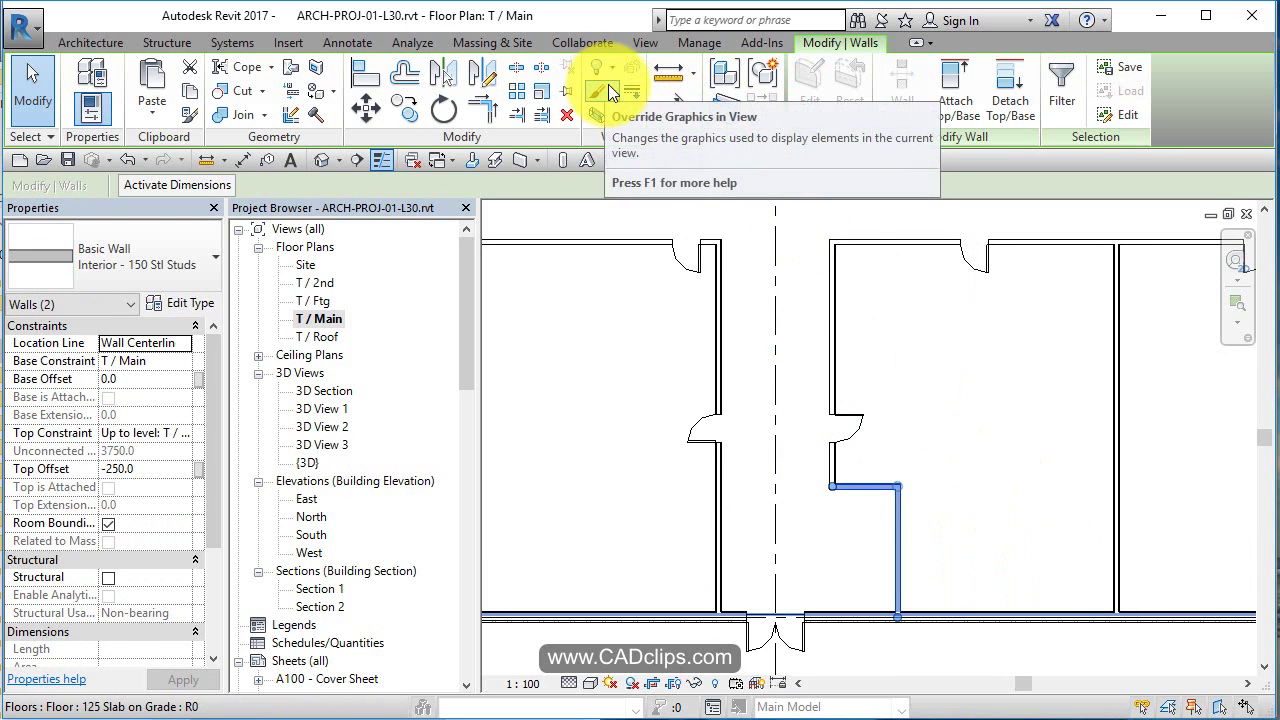
{"action": "left_click", "coordinate": [445, 74]}
{"action": "left_click", "coordinate": [772, 312]}
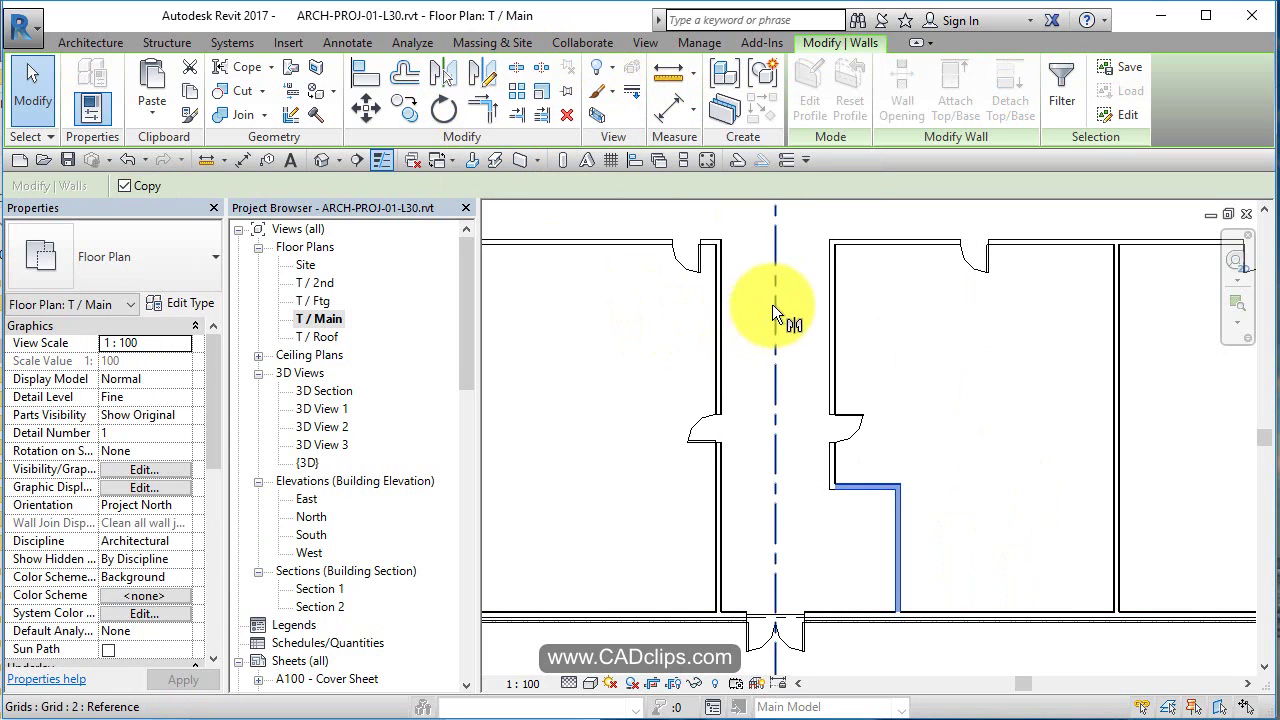
{"action": "left_click", "coordinate": [582, 391]}
{"action": "key", "text": "Escape"}
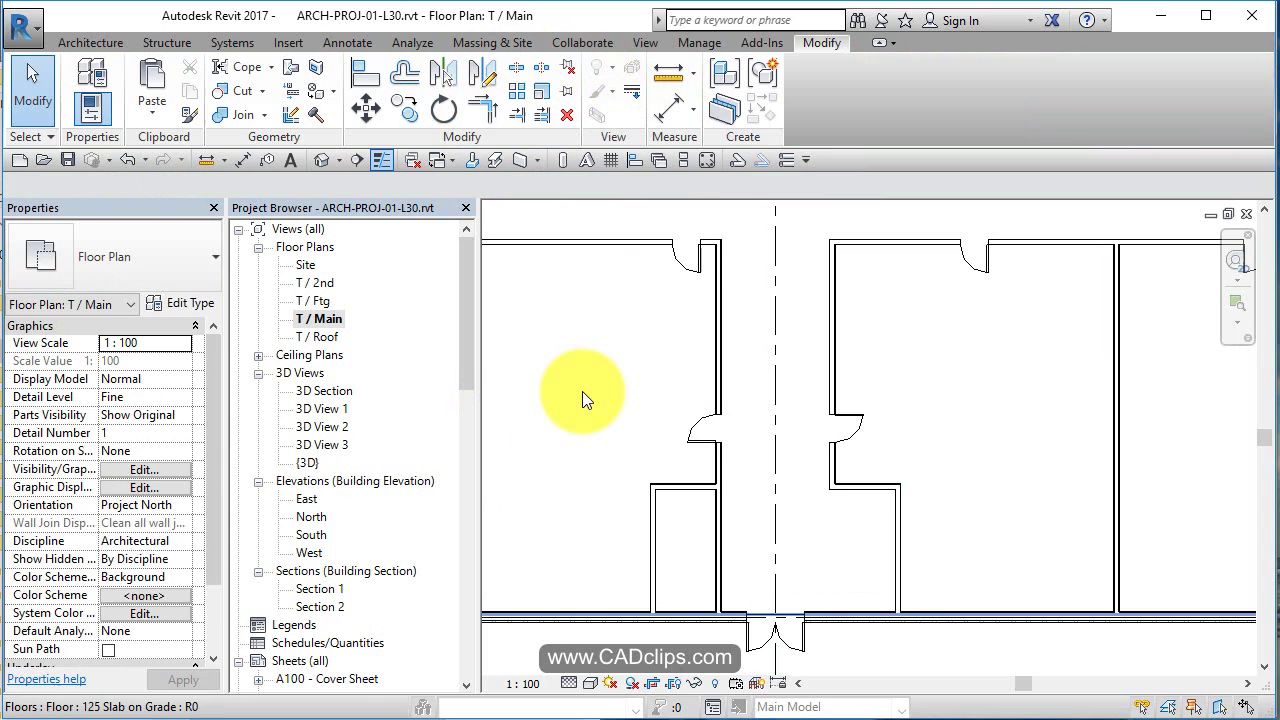
- Trim the corridor's west wall to a corner with the mirrored horizontal wall
{"action": "key", "text": "t"}
{"action": "key", "text": "r"}
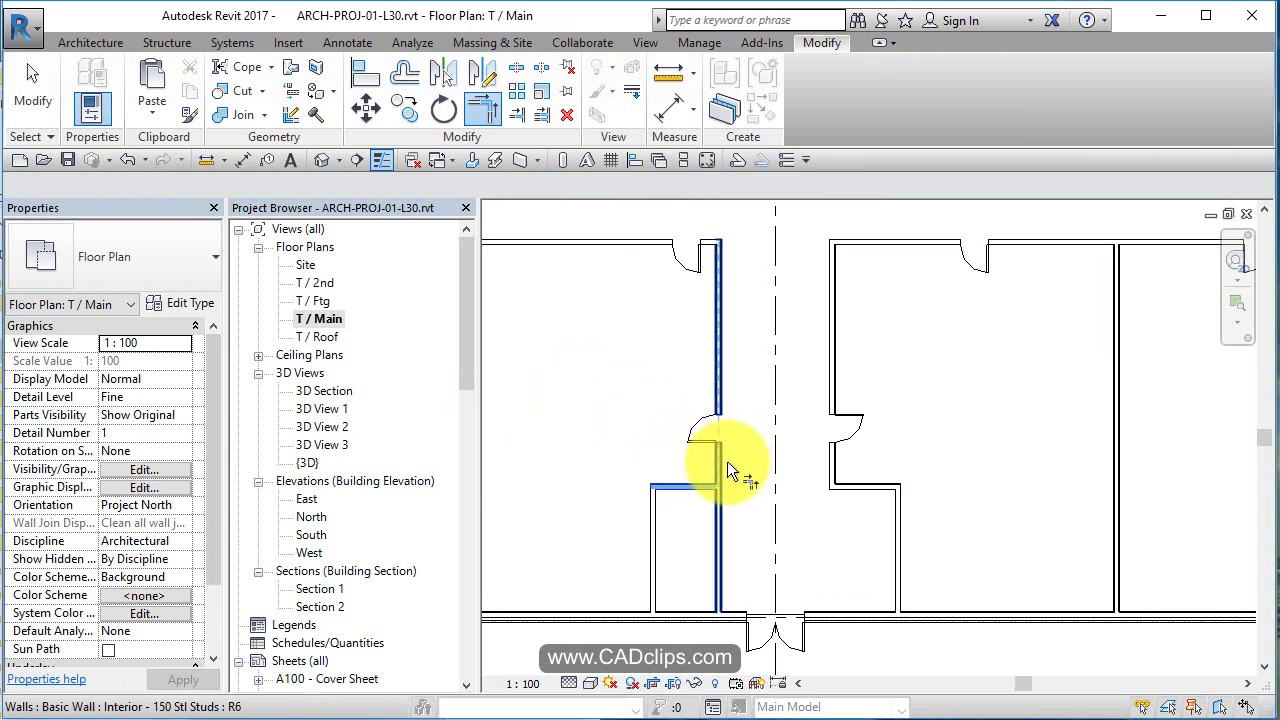
{"action": "left_click", "coordinate": [735, 468]}
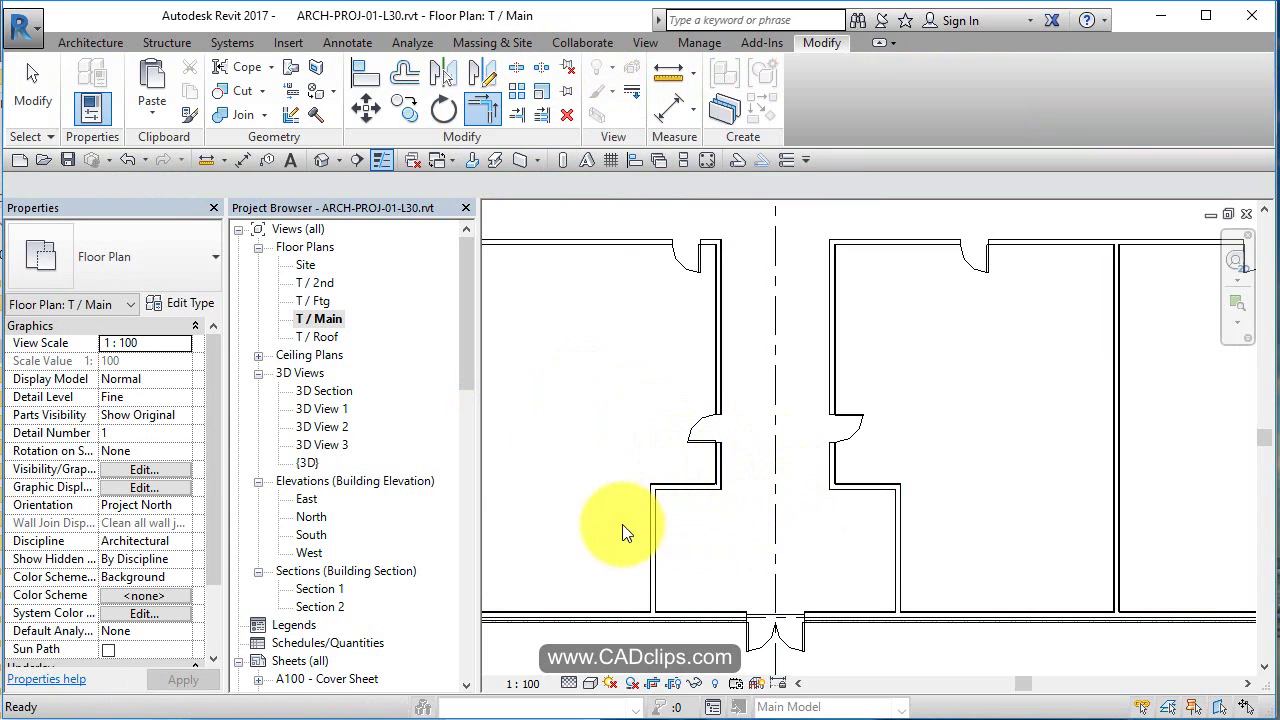
{"action": "key", "text": "Escape"}
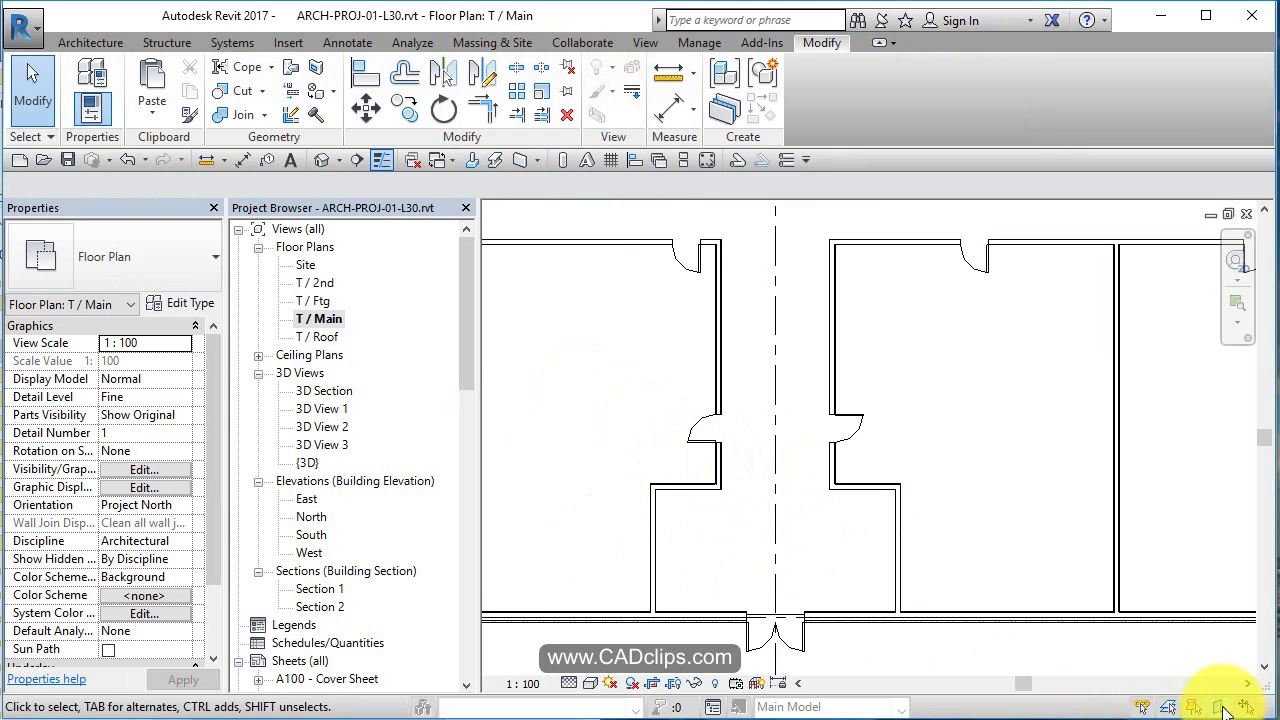
- Nudge the two short horizontal walls and both corridor doors up together to deepen the entrance area
{"action": "left_click_drag", "start_coordinate": [593, 519], "coordinate": [1040, 388]}
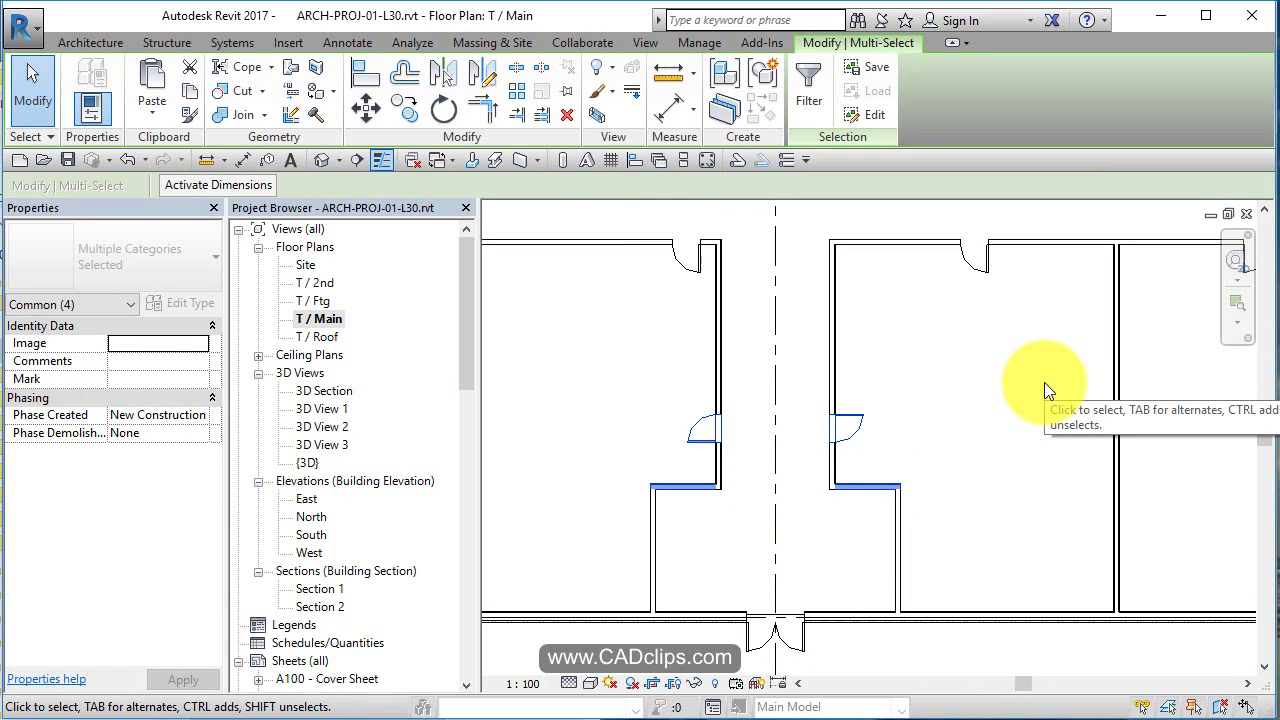
{"action": "key", "text": "Up"}
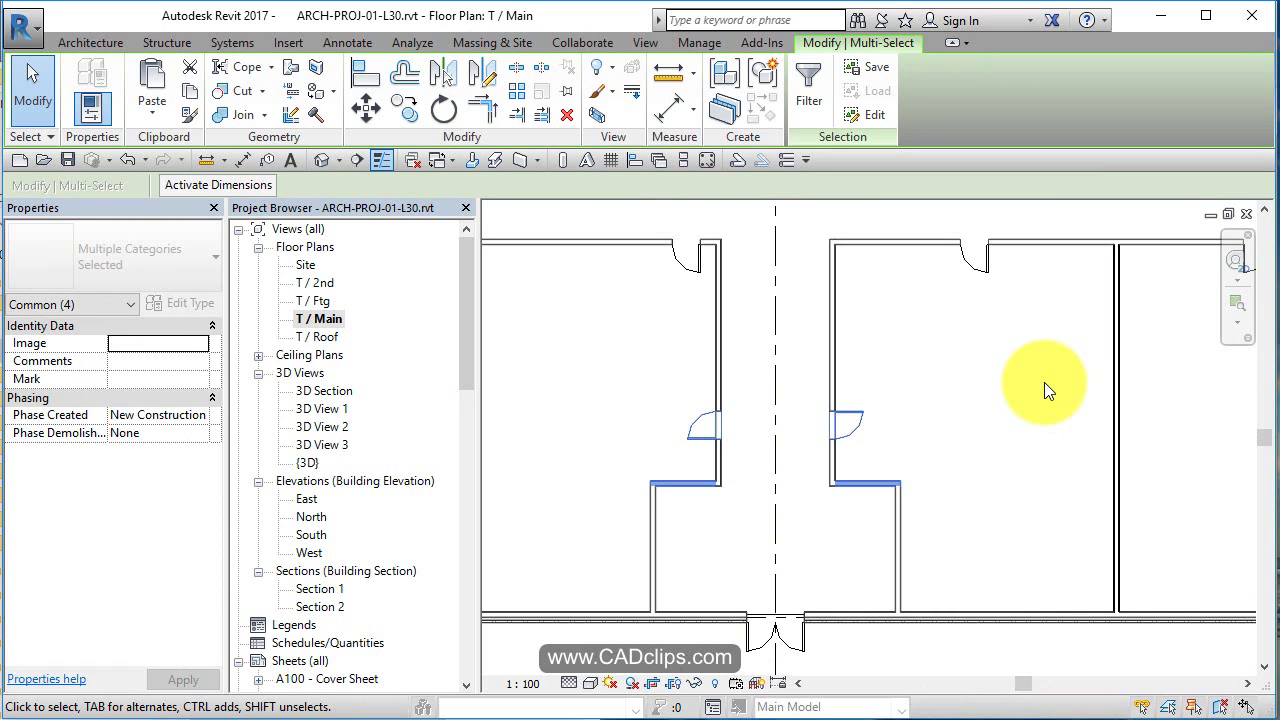
{"action": "key", "text": "Up"}
{"action": "key", "text": "Up"}
{"action": "key", "text": "Up"}
{"action": "key", "text": "Up"}
{"action": "key", "text": "Up"}
{"action": "key", "text": "Up"}
{"action": "key", "text": "Up"}
{"action": "key", "text": "Up"}
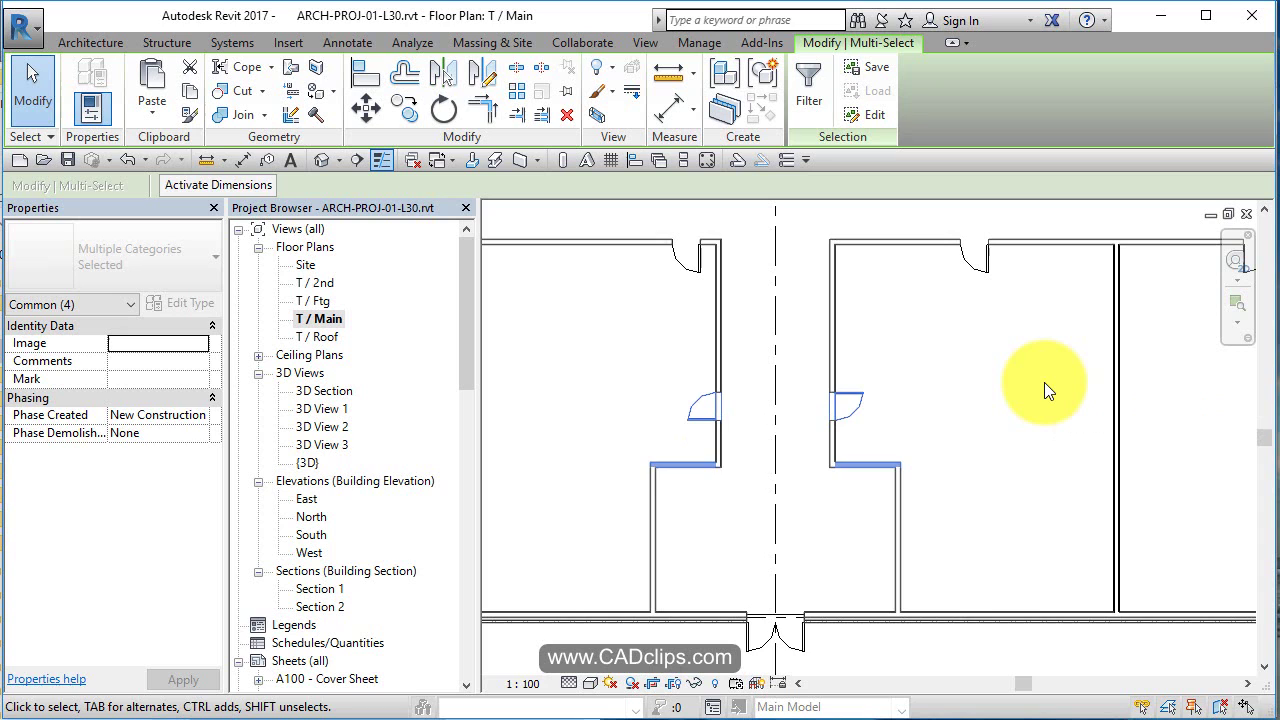
{"action": "left_click", "coordinate": [683, 461]}
- Flip the east corridor door's hinge side and nudge it down to about 207.5 mm from the short horizontal wall
{"action": "scroll", "coordinate": [740, 452], "scroll_direction": "up", "scroll_amount": 3}
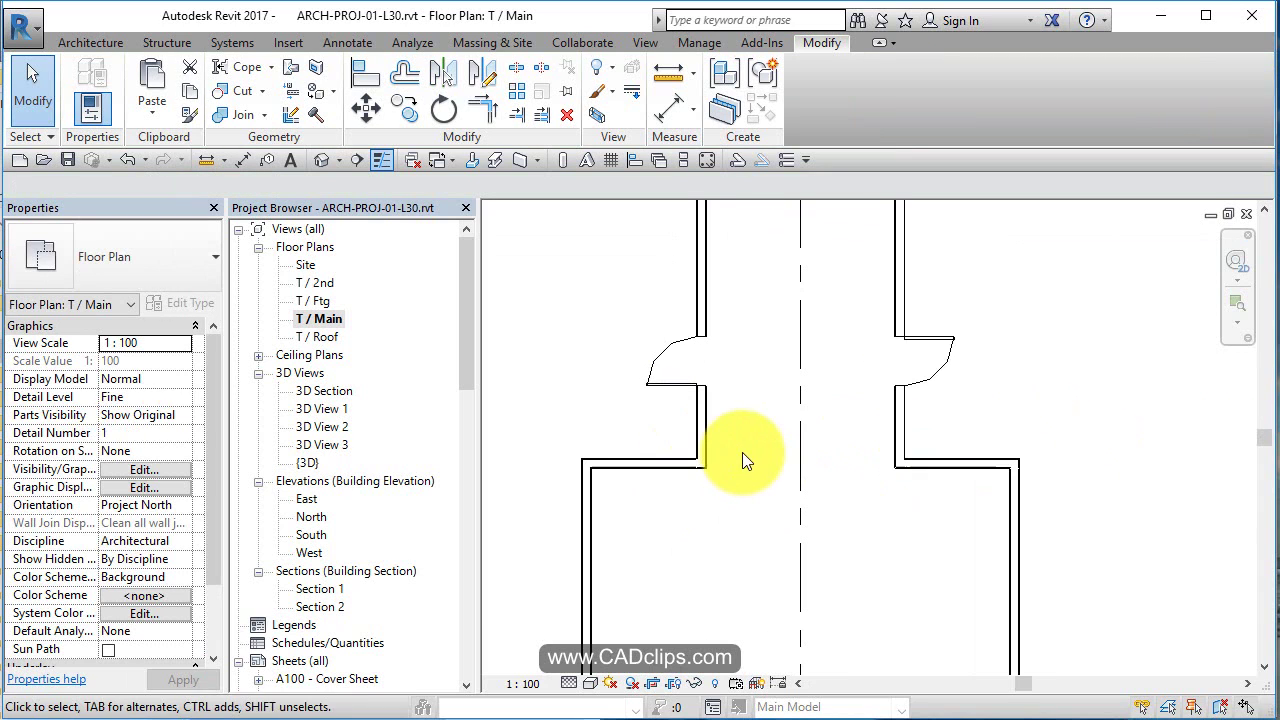
{"action": "left_click", "coordinate": [938, 366]}
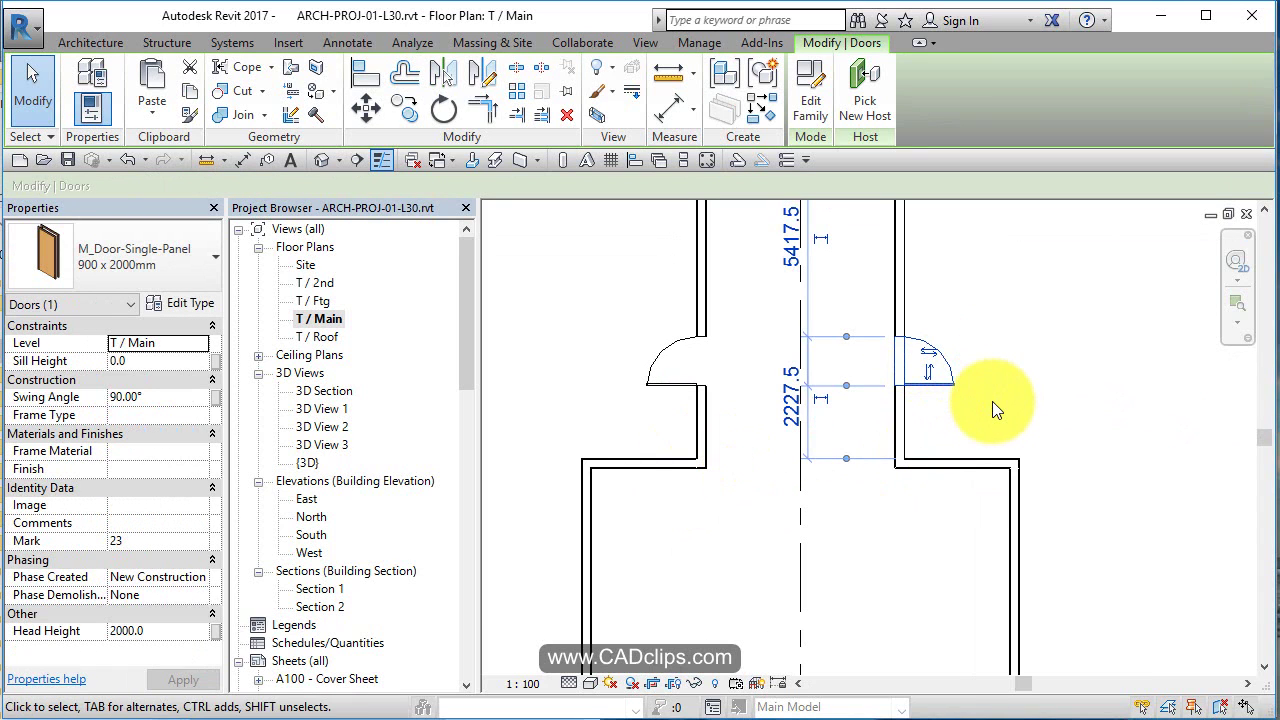
{"action": "key", "text": "shift+Down"}
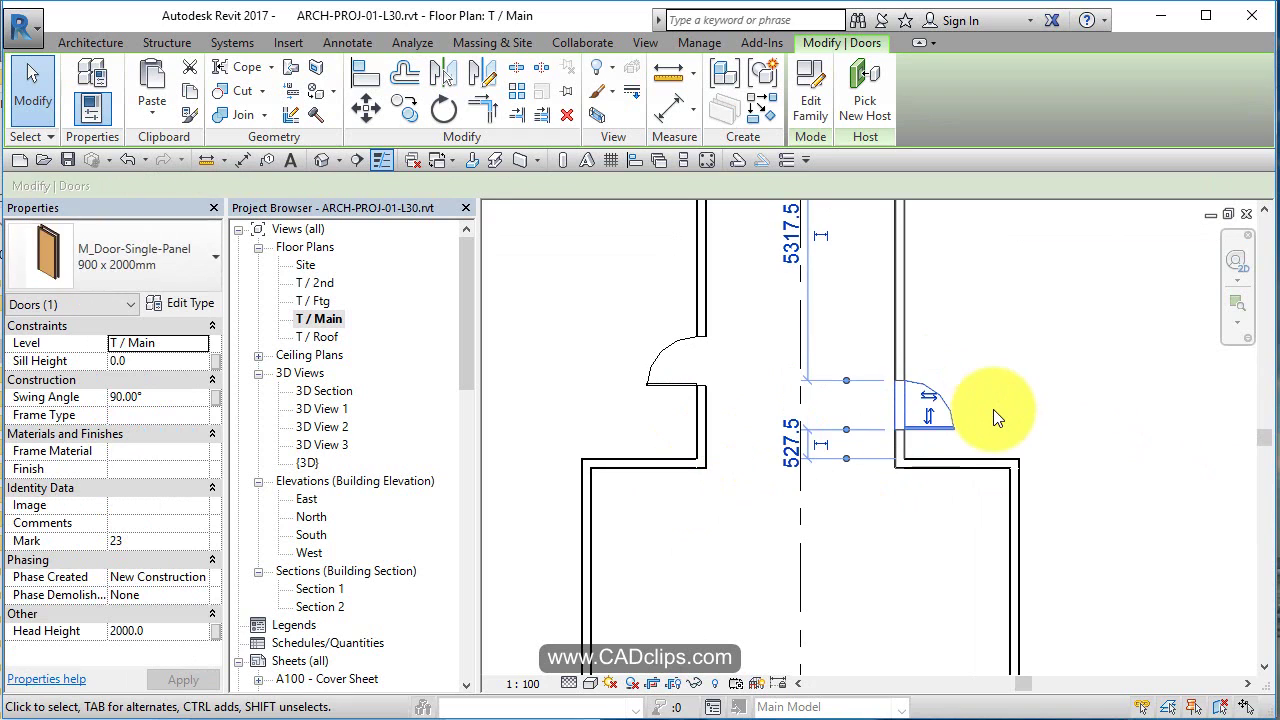
{"action": "key", "text": "Down"}
{"action": "key", "text": "Down"}
{"action": "key", "text": "Down"}
{"action": "key", "text": "Down"}
{"action": "key", "text": "Escape"}
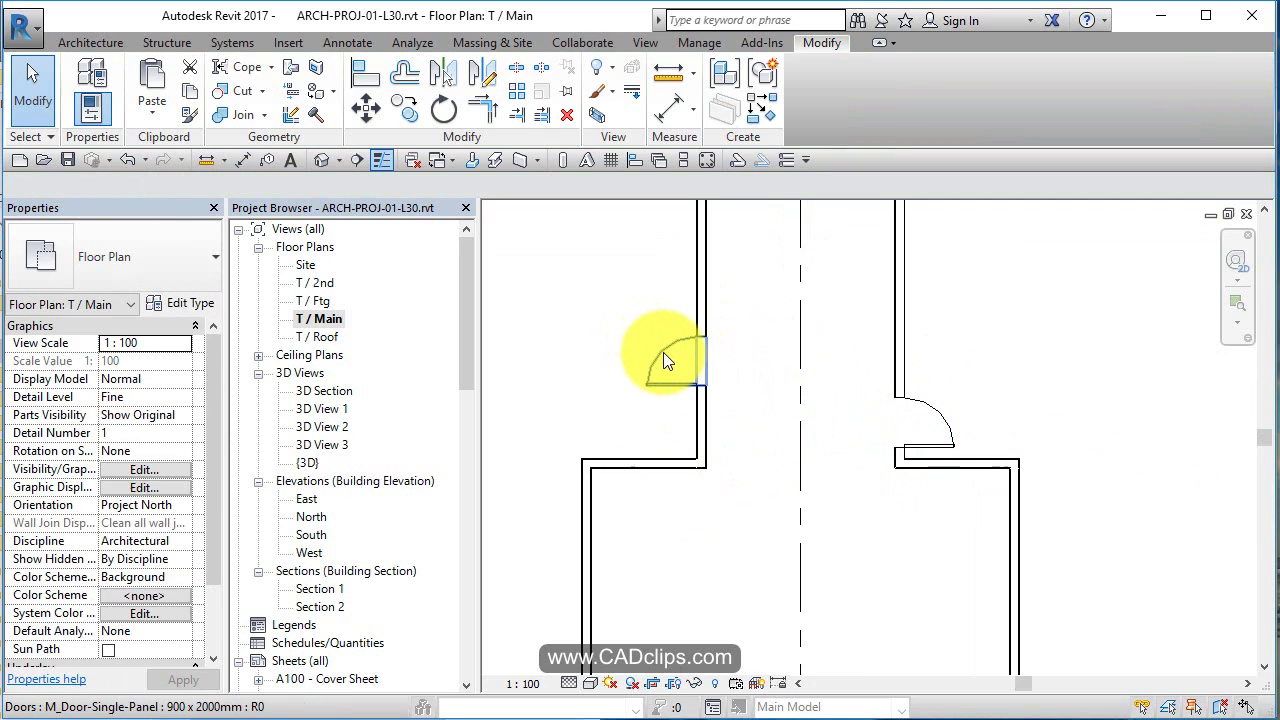
- Delete the west corridor door and replace it with a mirrored copy of the east door about the centre grid line
{"action": "left_click", "coordinate": [652, 355]}
{"action": "key", "text": "Escape"}
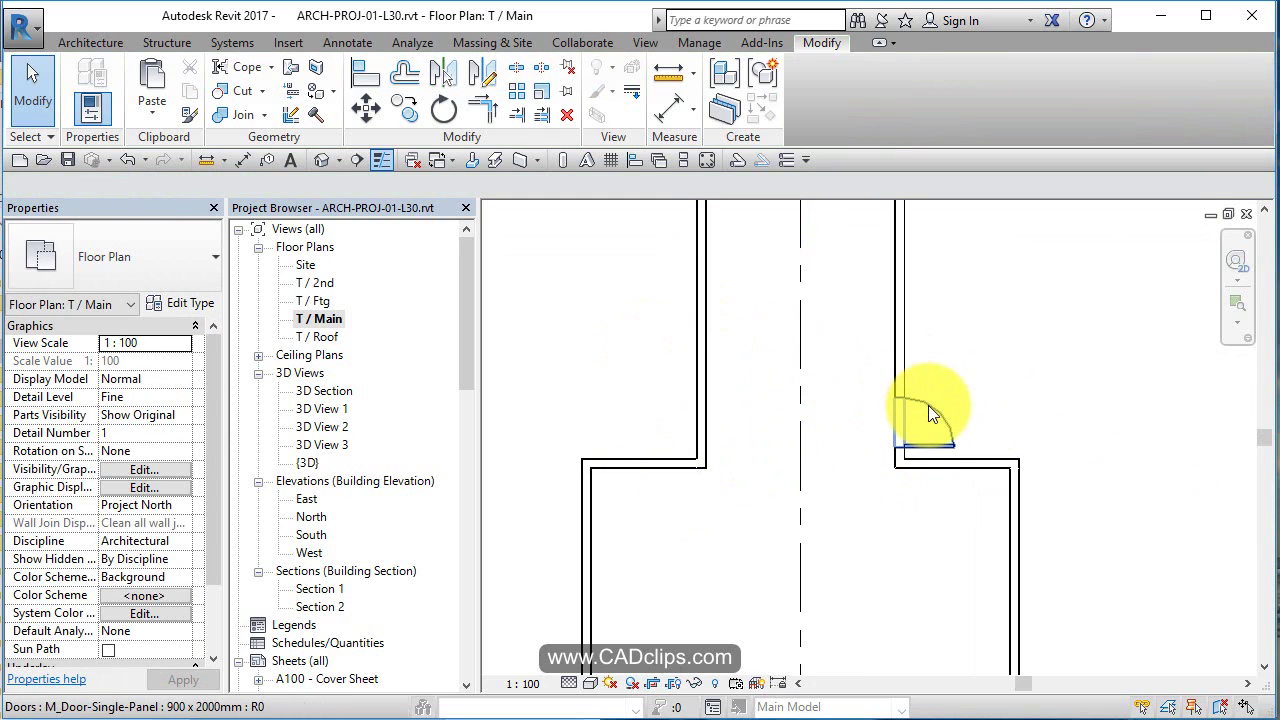
{"action": "left_click", "coordinate": [928, 405]}
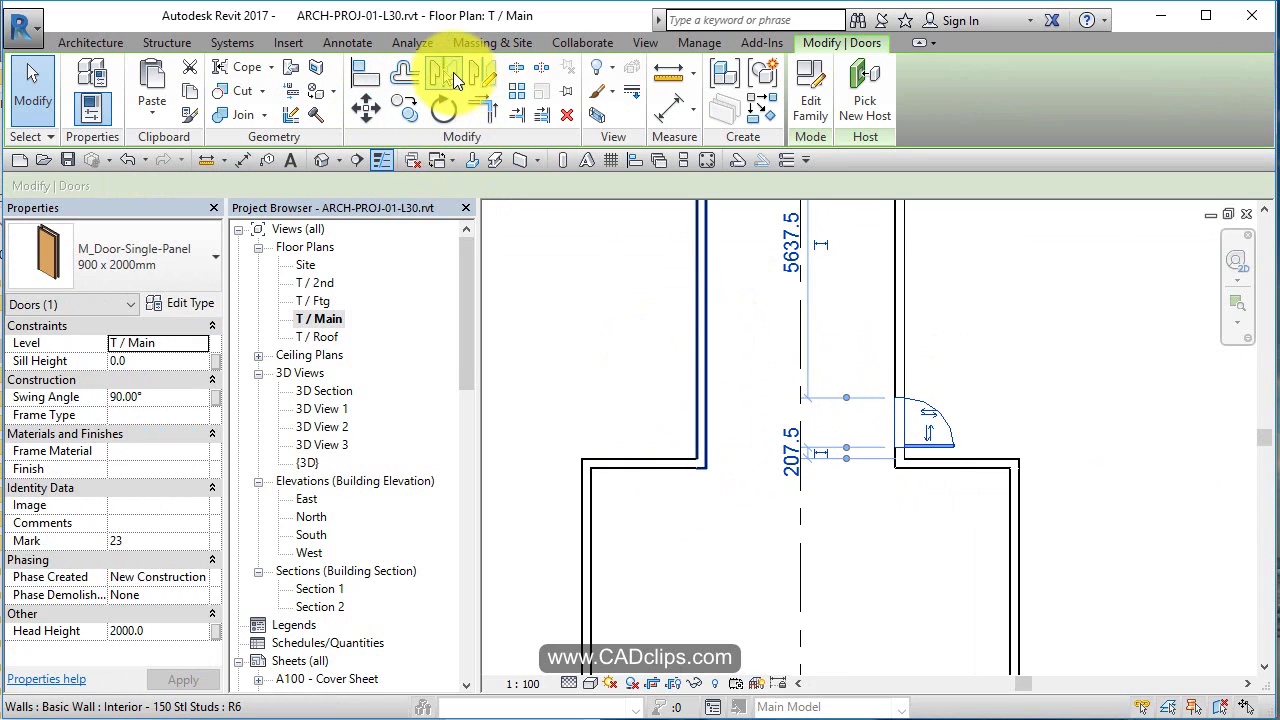
{"action": "left_click", "coordinate": [443, 73]}
{"action": "left_click", "coordinate": [804, 265]}
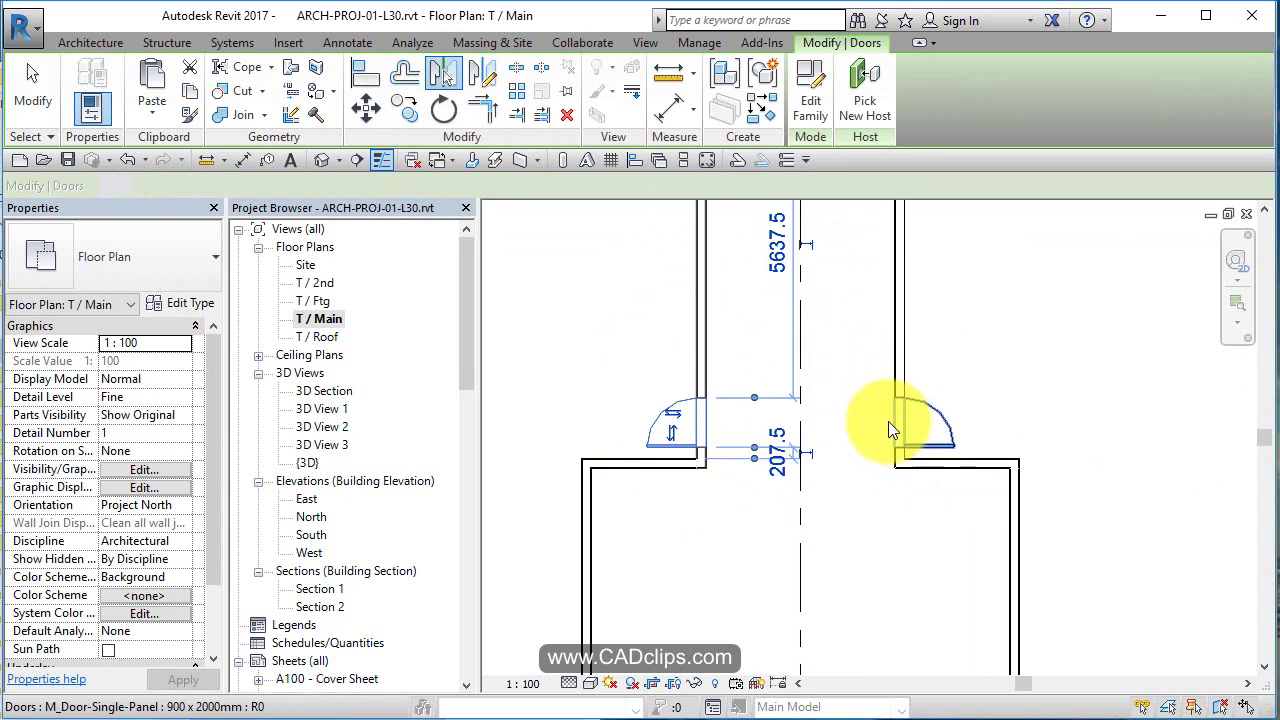
{"action": "scroll", "coordinate": [813, 442], "scroll_direction": "down", "scroll_amount": 2}
{"action": "scroll", "coordinate": [813, 442], "scroll_direction": "down", "scroll_amount": 1}
{"action": "middle_click_drag", "start_coordinate": [813, 442], "coordinate": [800, 465]}
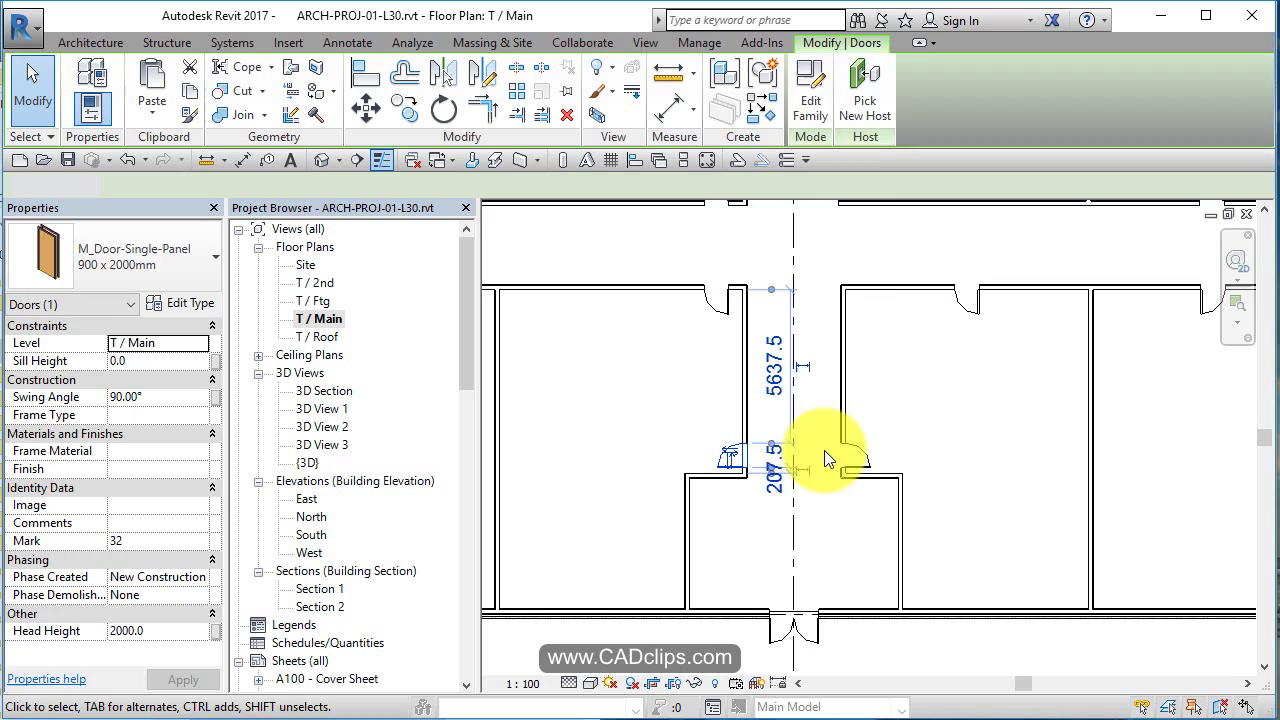
{"action": "left_click", "coordinate": [908, 398]}
{"action": "left_click", "coordinate": [985, 320]}
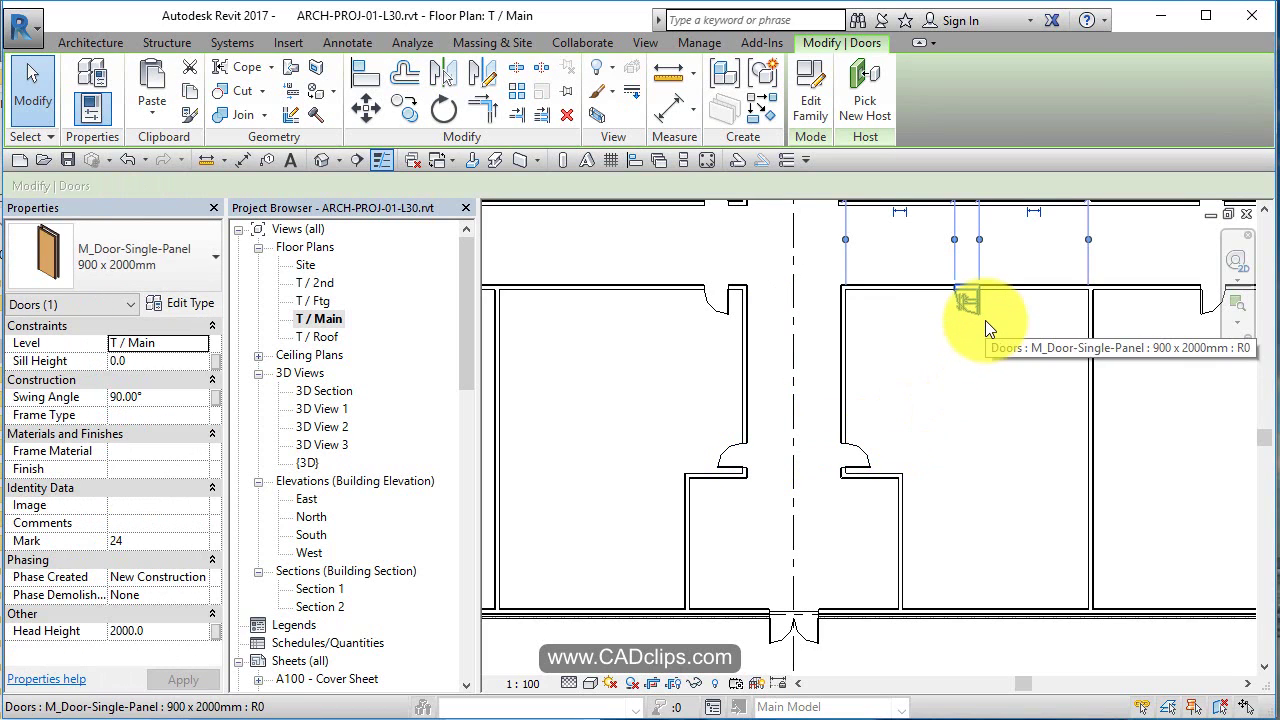
{"action": "left_click", "coordinate": [1031, 487]}
- Start an architectural wall in the T / Main plan with the Storefront curtain wall type
{"action": "middle_click_drag", "start_coordinate": [1041, 503], "coordinate": [835, 503]}
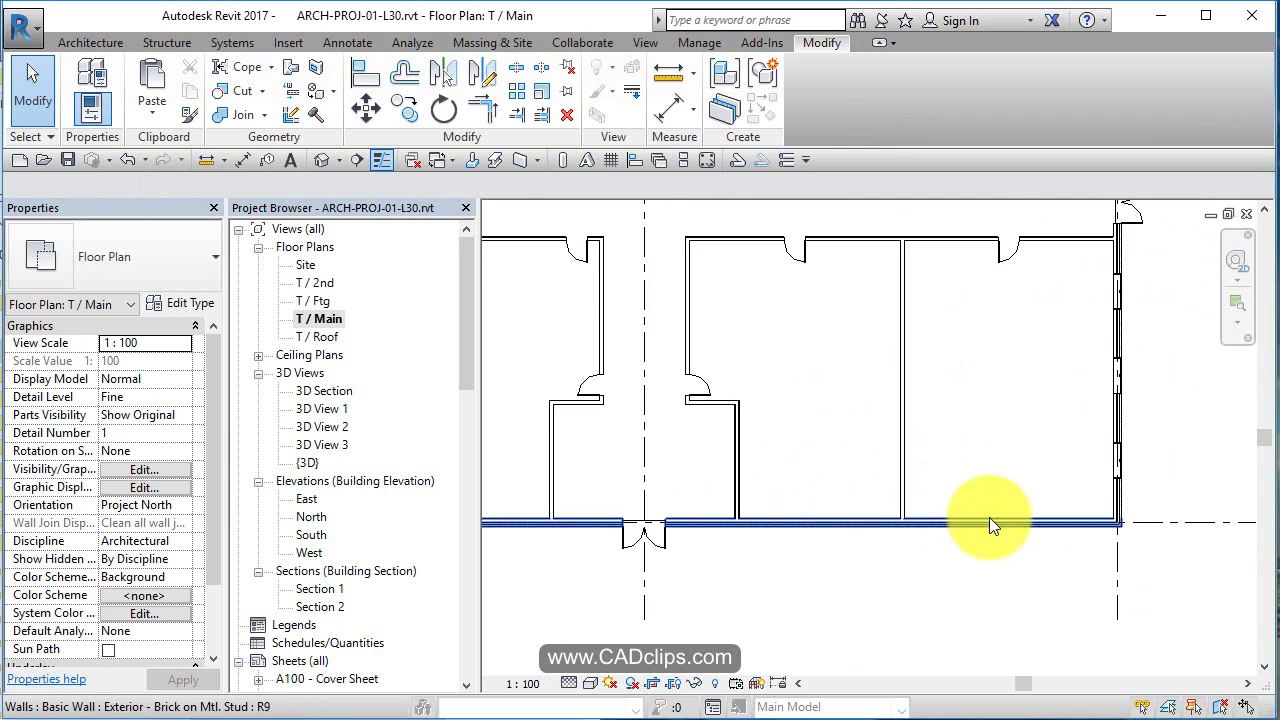
{"action": "scroll", "coordinate": [990, 520], "scroll_direction": "up", "scroll_amount": 2}
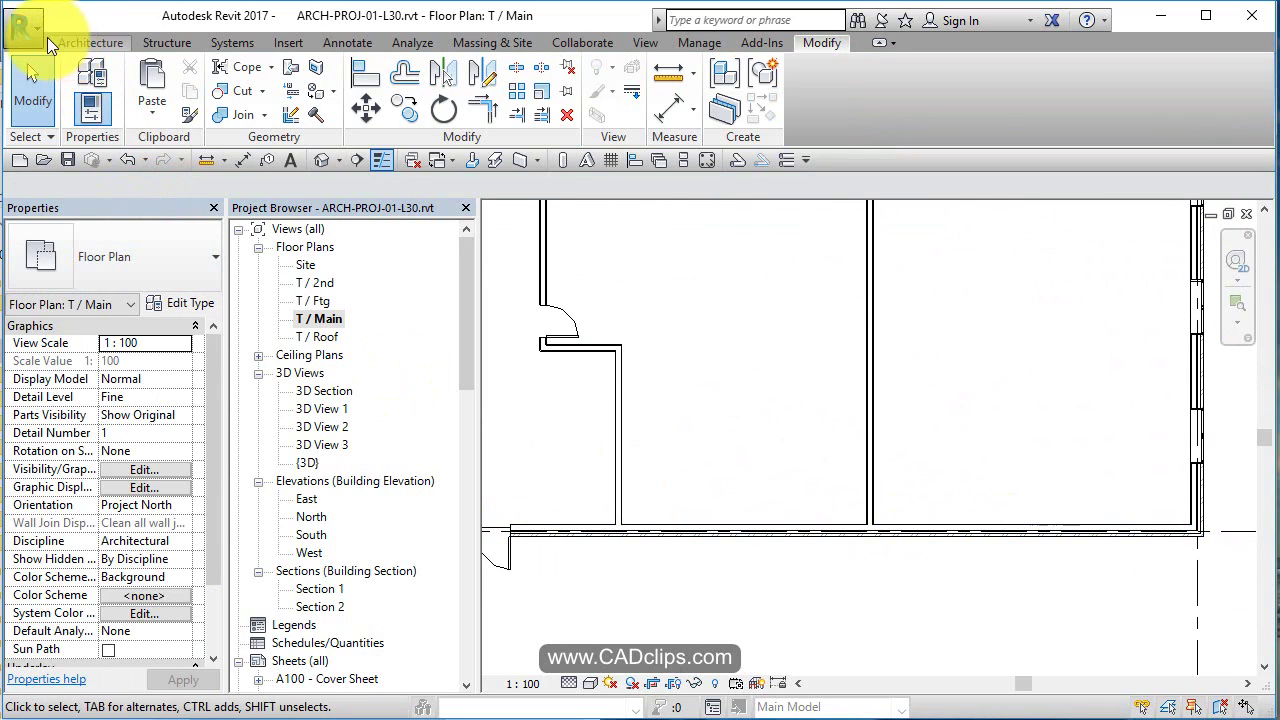
{"action": "left_click", "coordinate": [77, 42]}
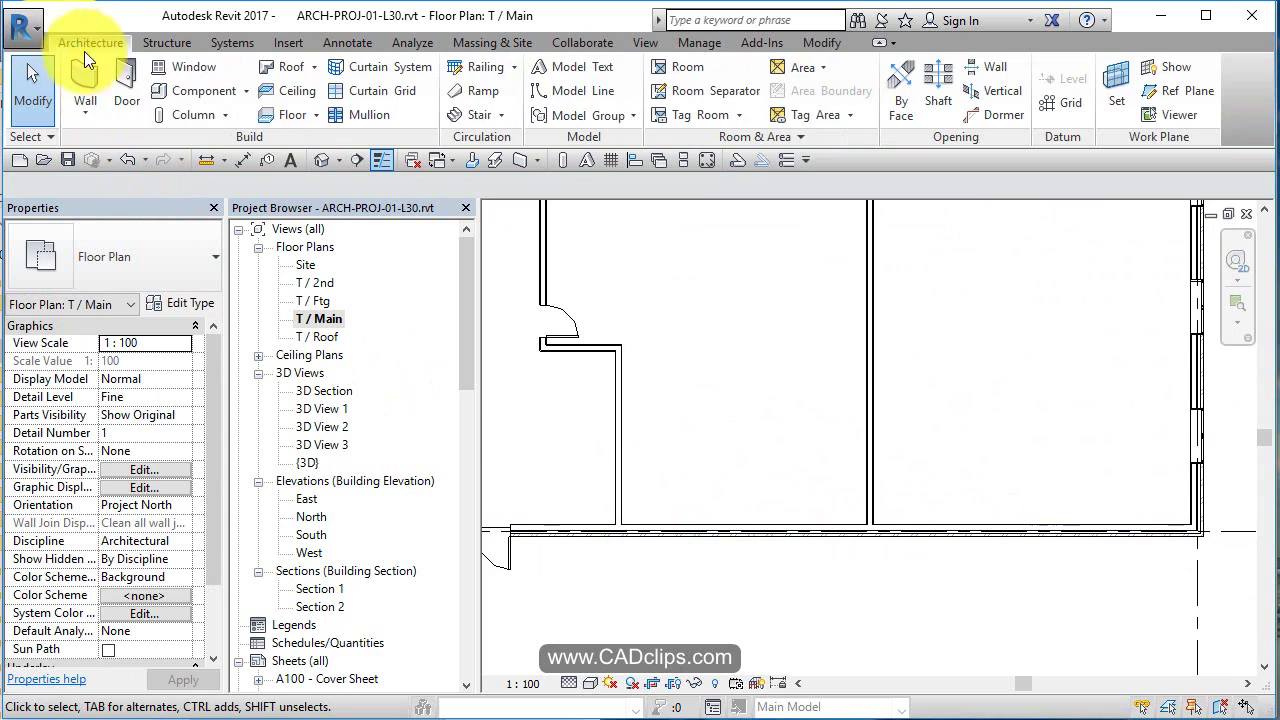
{"action": "left_click", "coordinate": [84, 113]}
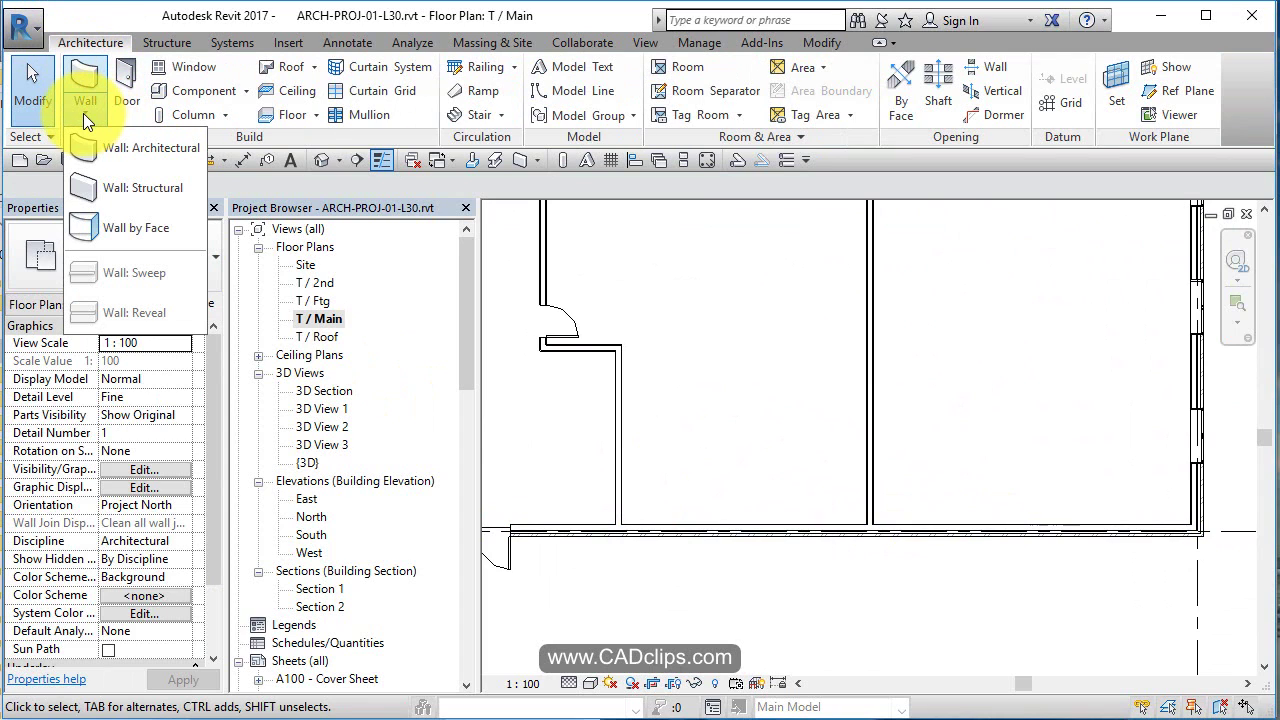
{"action": "left_click", "coordinate": [138, 146]}
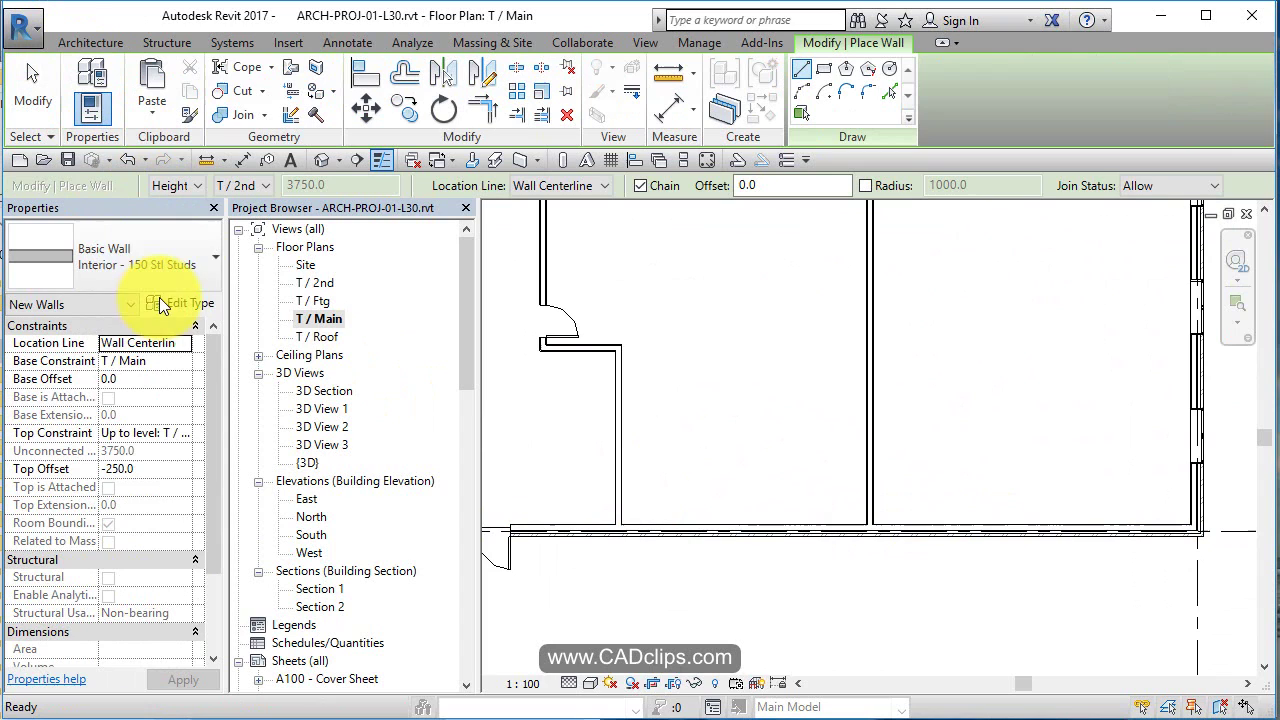
{"action": "left_click", "coordinate": [186, 255]}
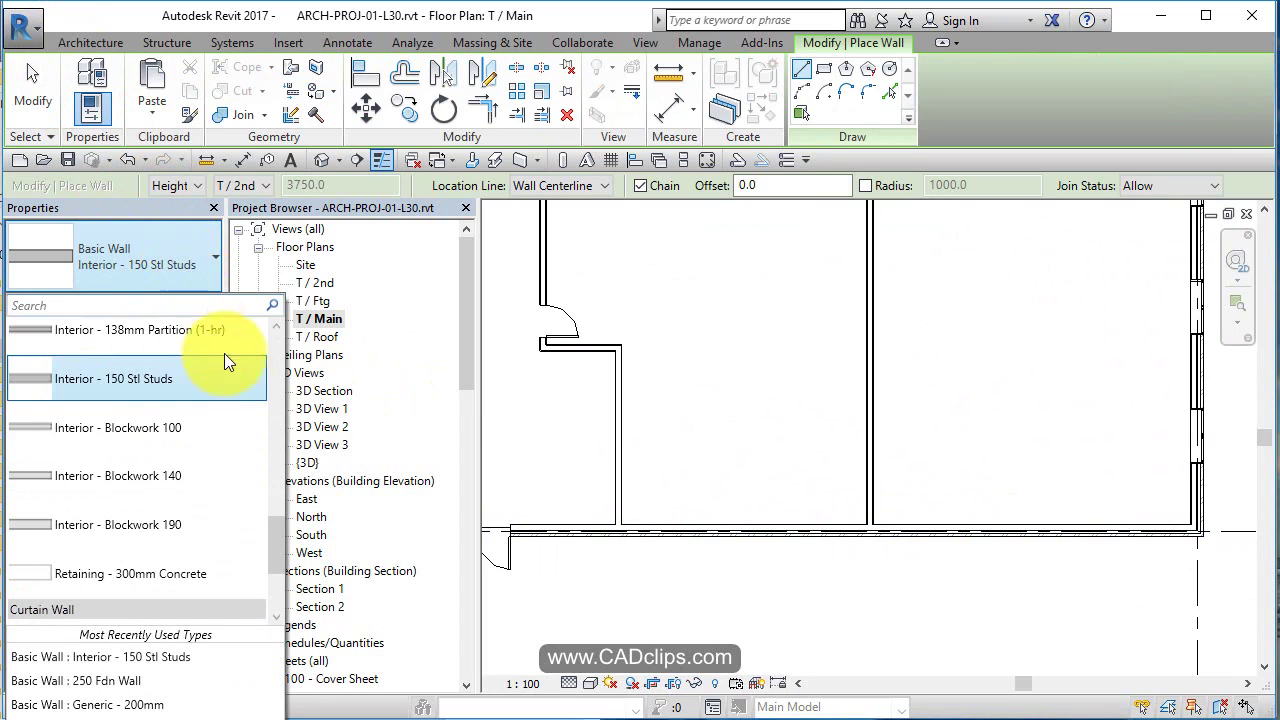
{"action": "left_click_drag", "start_coordinate": [283, 532], "coordinate": [285, 591]}
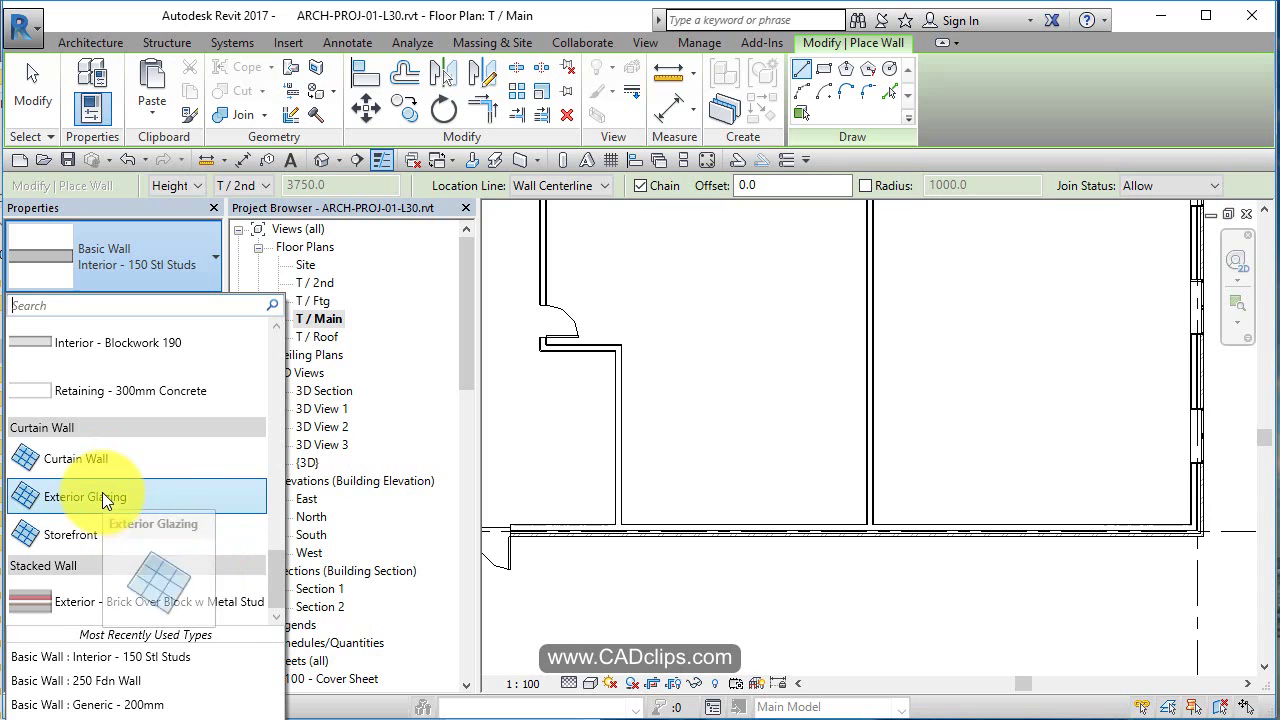
{"action": "mouse_move", "coordinate": [95, 503]}
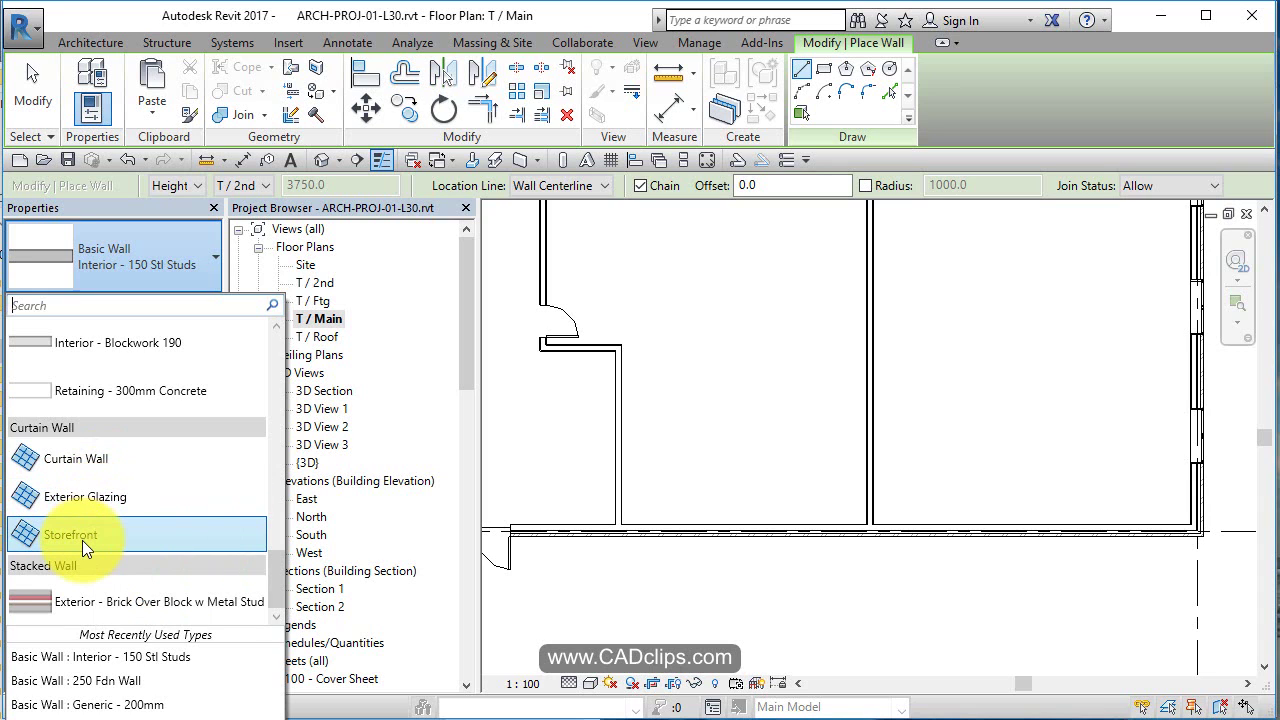
{"action": "left_click", "coordinate": [82, 540]}
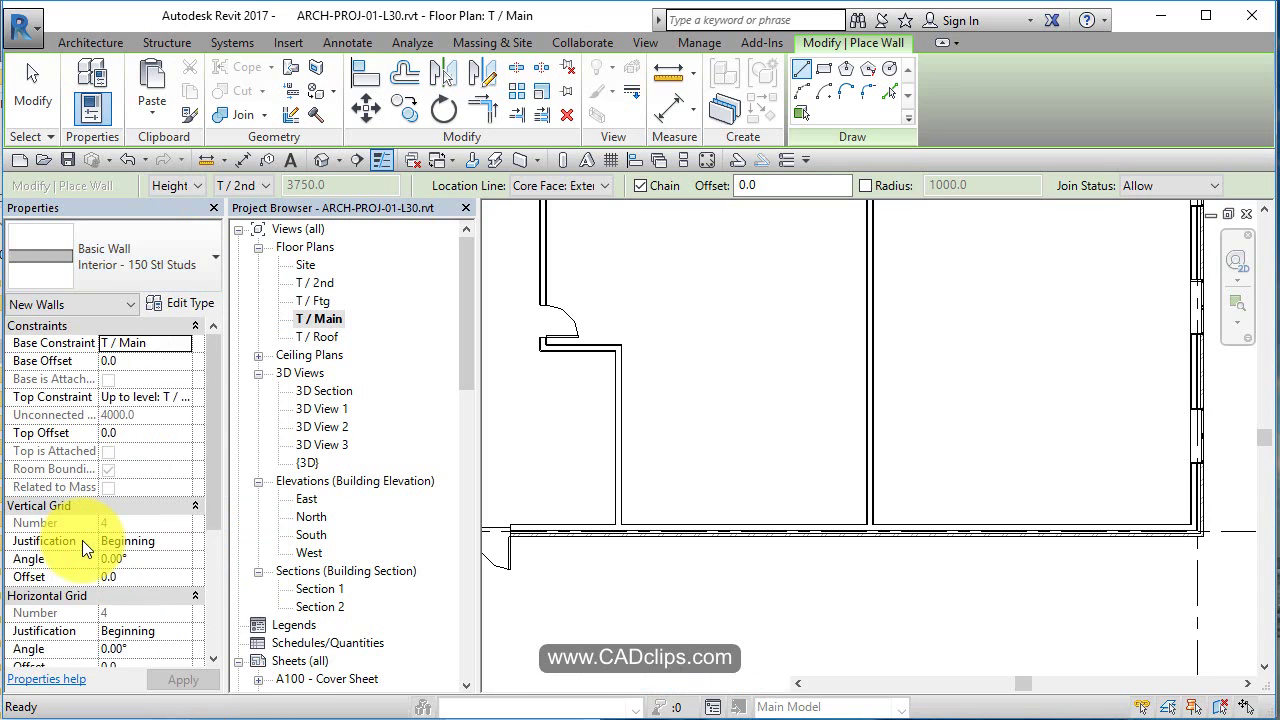
- Review the Storefront type properties and set the new wall's top constraint to Unconnected with a height of 2438.4 mm
{"action": "left_click", "coordinate": [180, 303]}
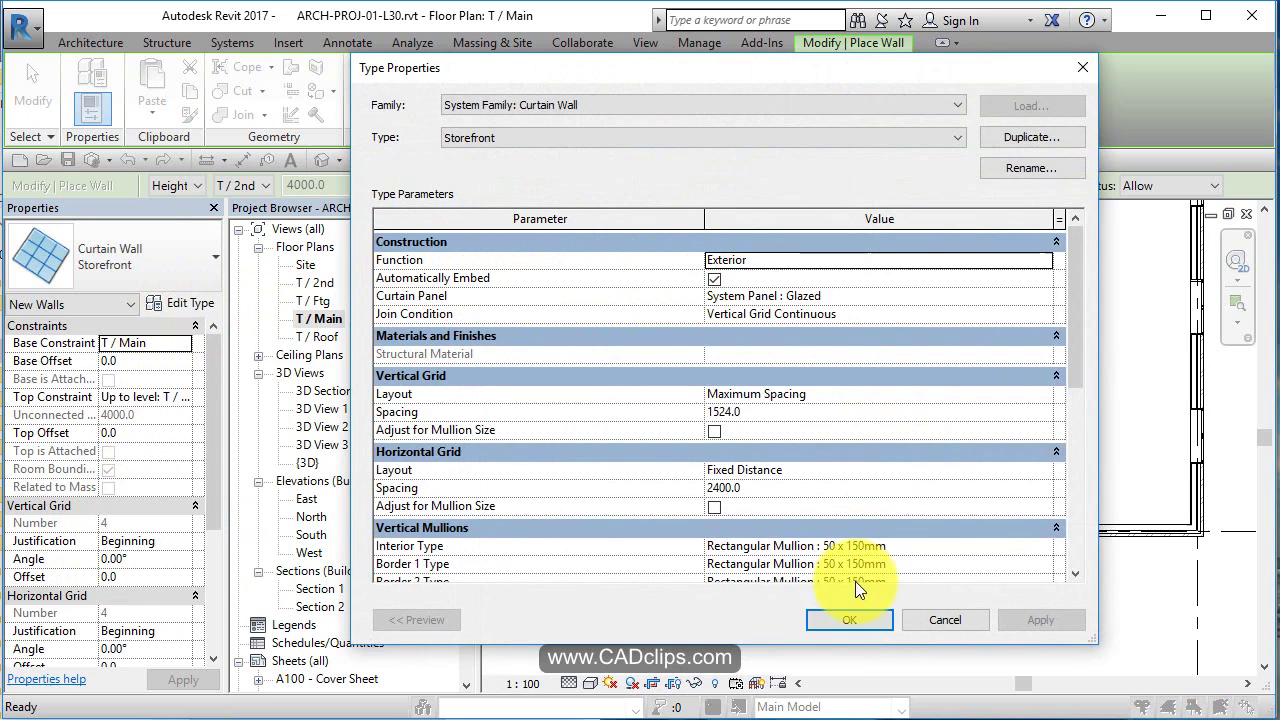
{"action": "left_click", "coordinate": [851, 615]}
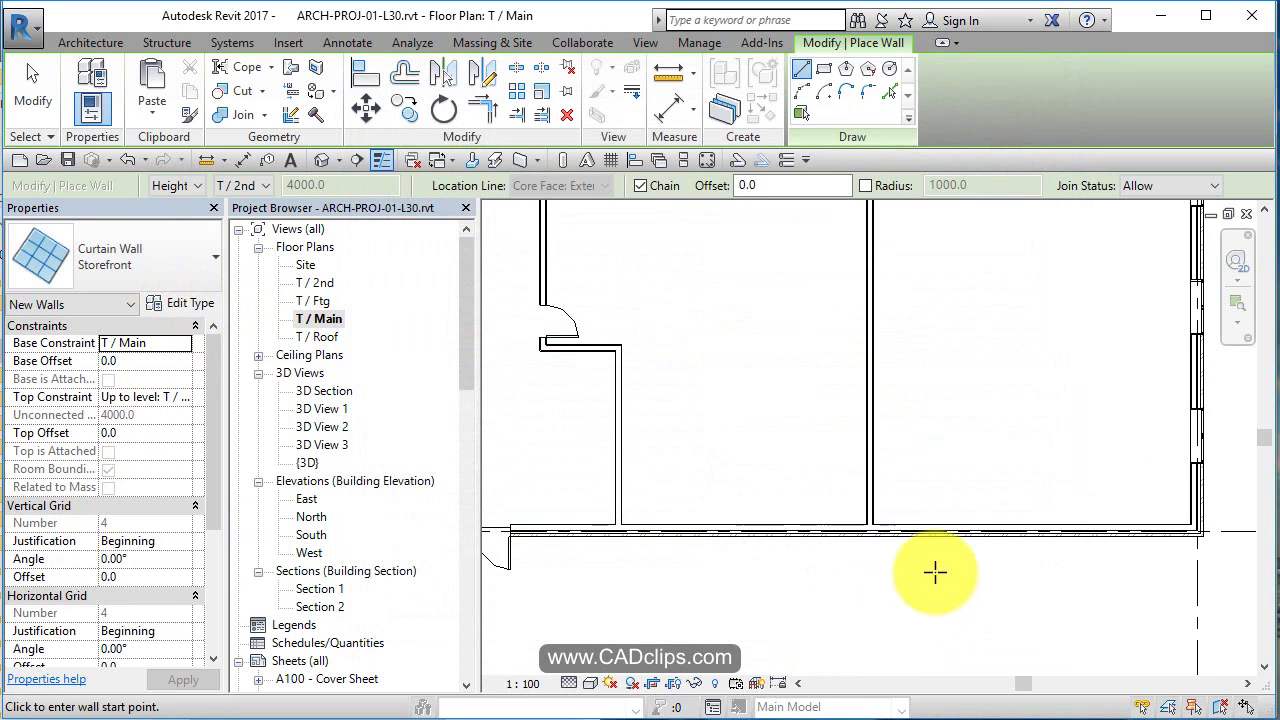
{"action": "left_click", "coordinate": [183, 395]}
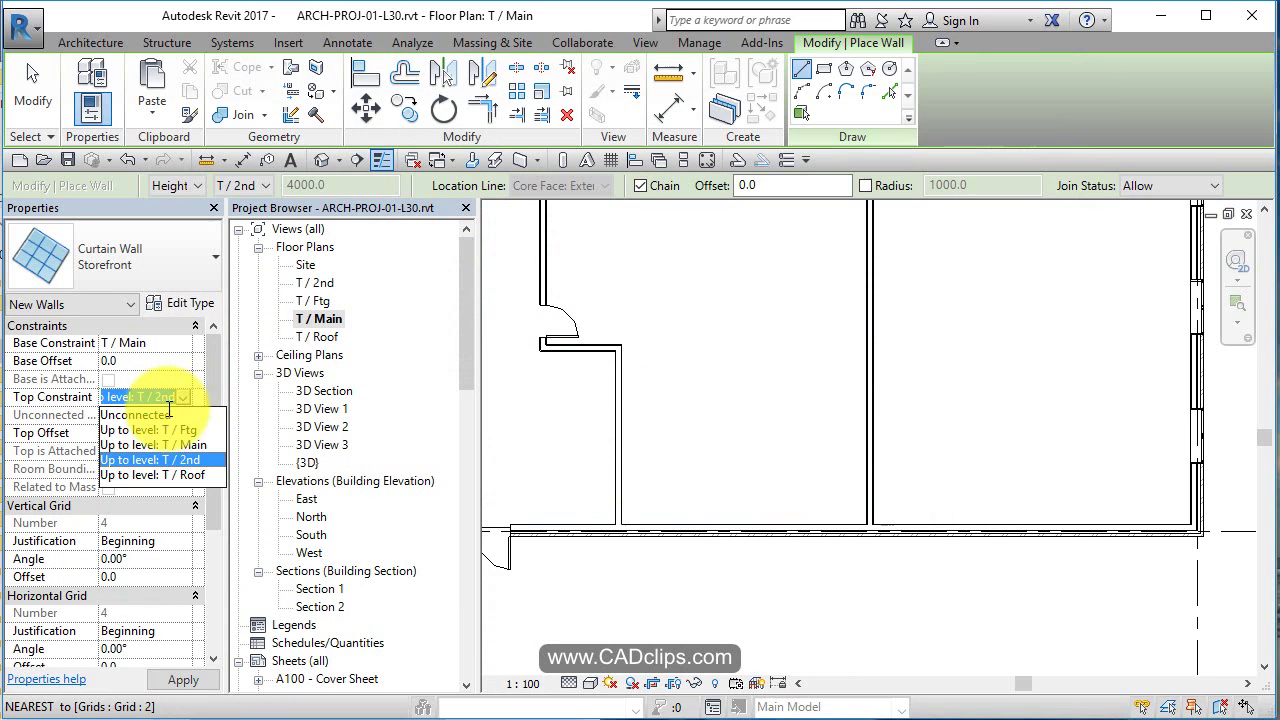
{"action": "left_click", "coordinate": [160, 414]}
{"action": "left_click", "coordinate": [159, 415]}
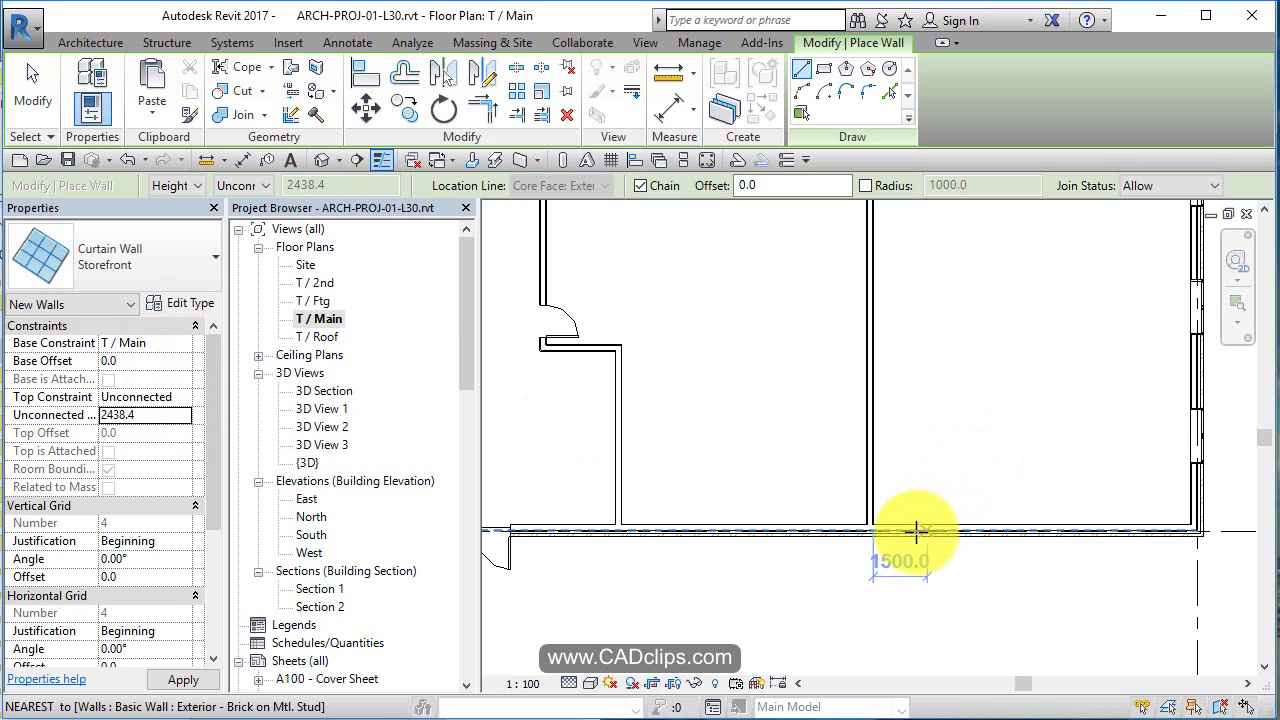
- Embed a 7900 mm storefront in the east room's front exterior wall, starting 500 mm from the partition
{"action": "scroll", "coordinate": [910, 533], "scroll_direction": "up", "scroll_amount": 1}
{"action": "middle_click_drag", "start_coordinate": [910, 533], "coordinate": [814, 534]}
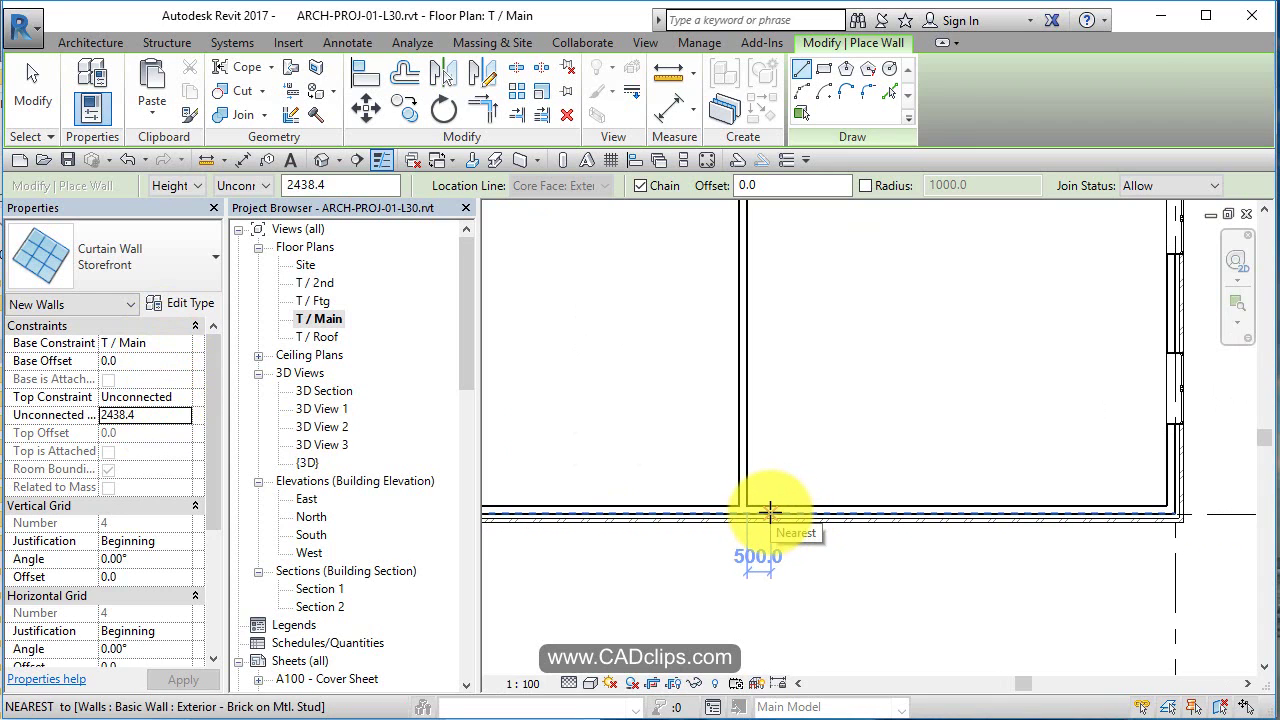
{"action": "left_click", "coordinate": [770, 513]}
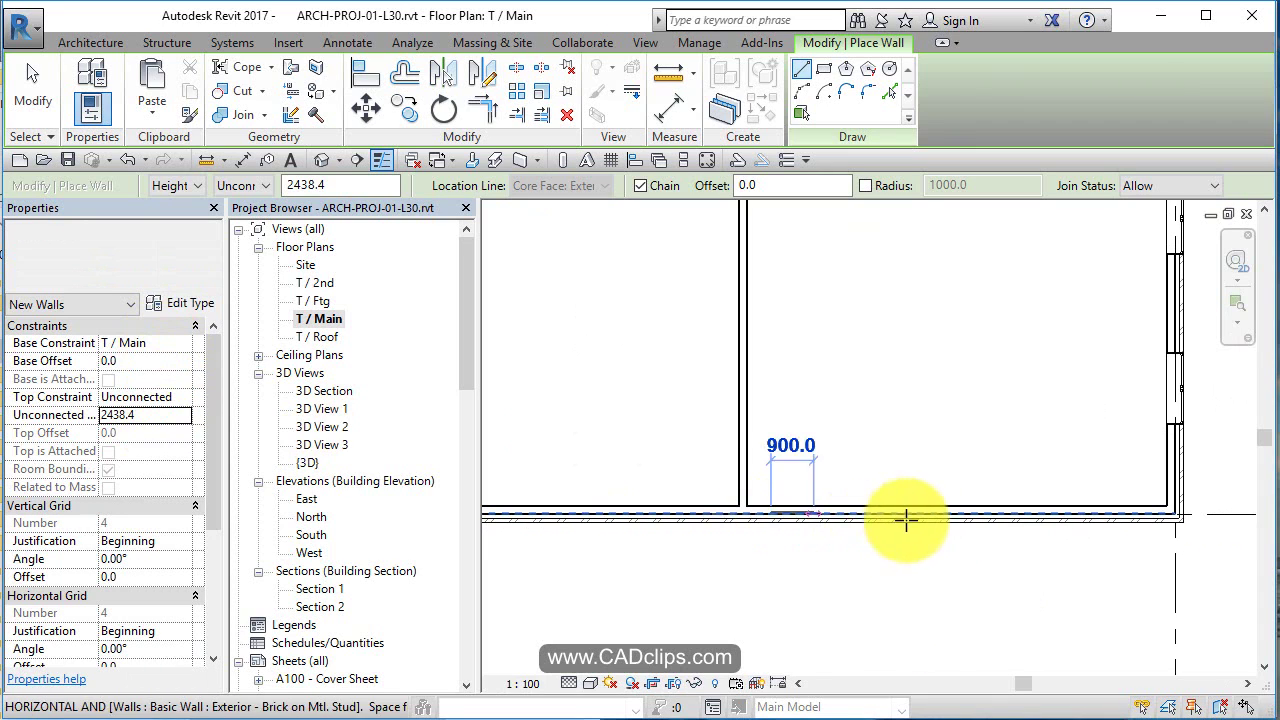
{"action": "left_click", "coordinate": [1147, 513]}
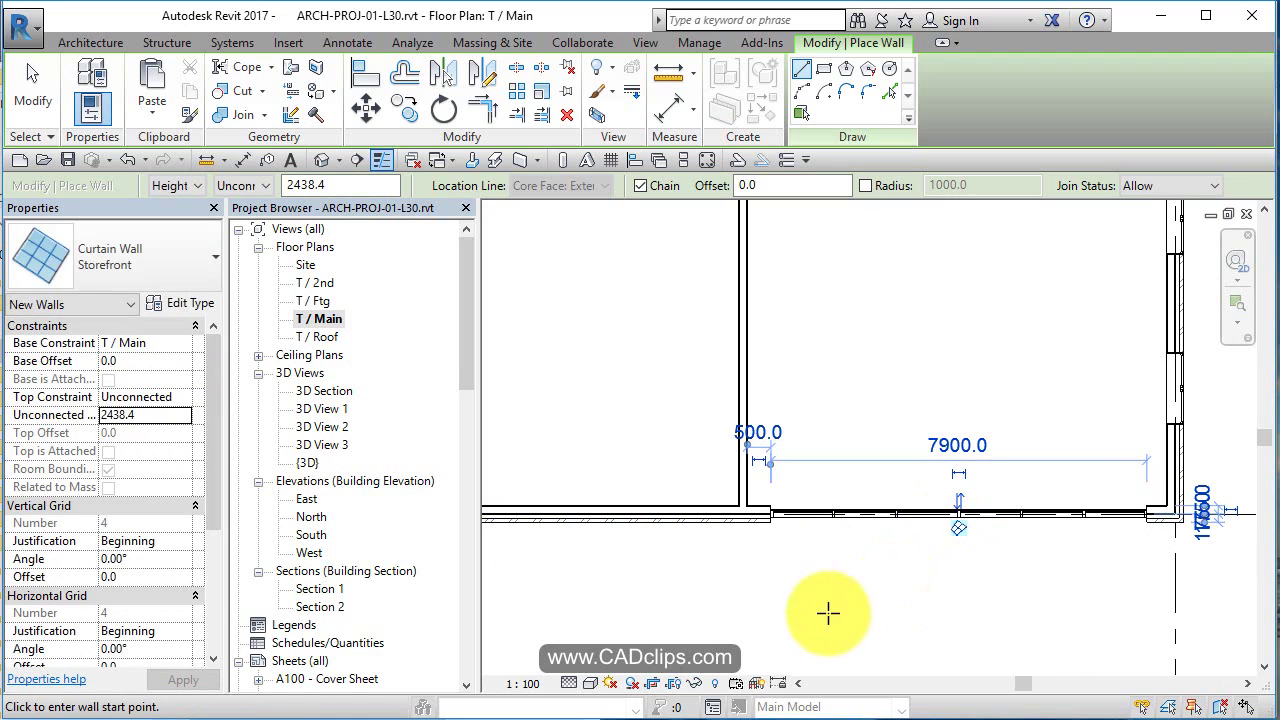
- Embed a 6000 mm storefront in the adjacent room's front wall, starting 400 mm from the entrance's east side wall
{"action": "middle_click_drag", "start_coordinate": [776, 617], "coordinate": [1041, 637]}
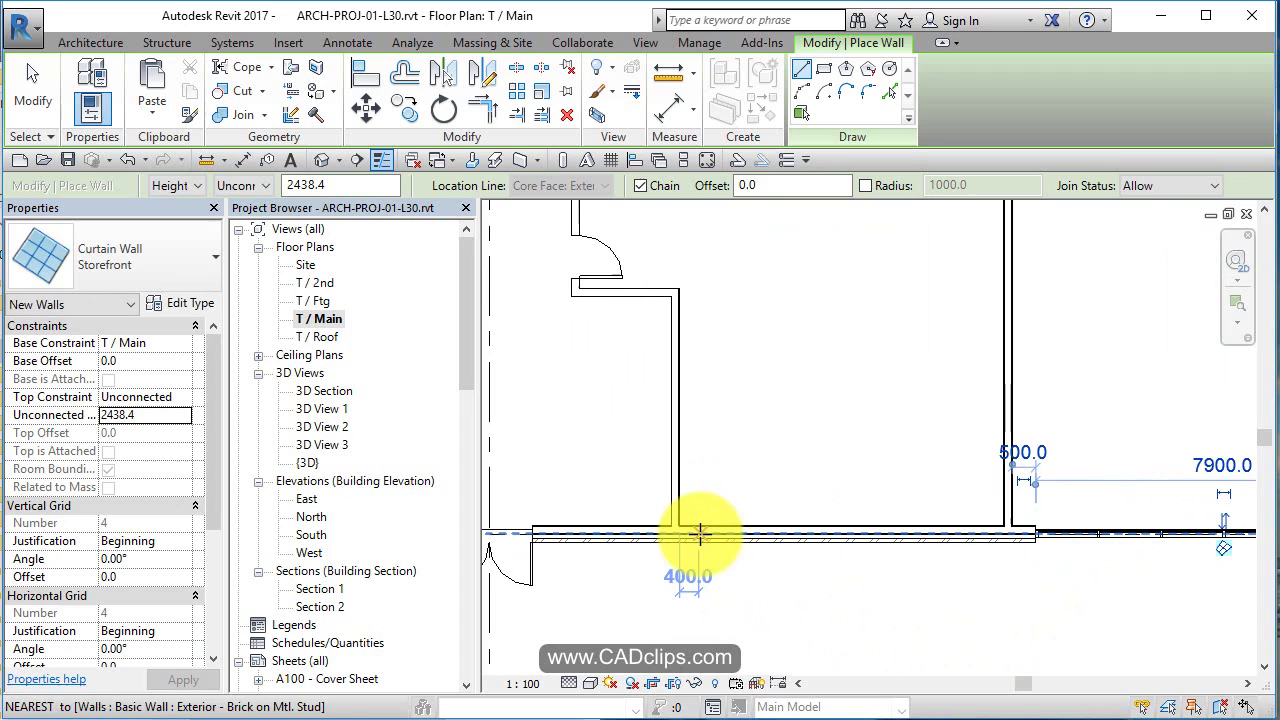
{"action": "left_click", "coordinate": [700, 533]}
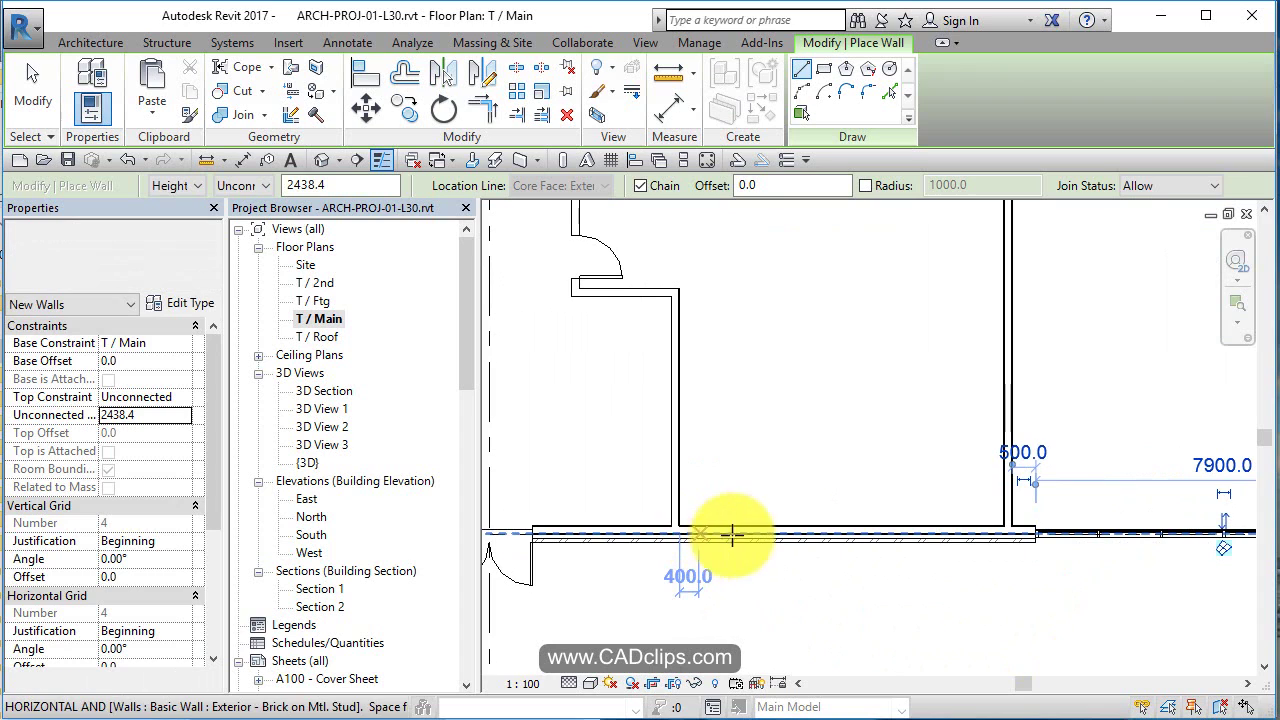
{"action": "left_click", "coordinate": [985, 533]}
{"action": "key", "text": "Escape"}
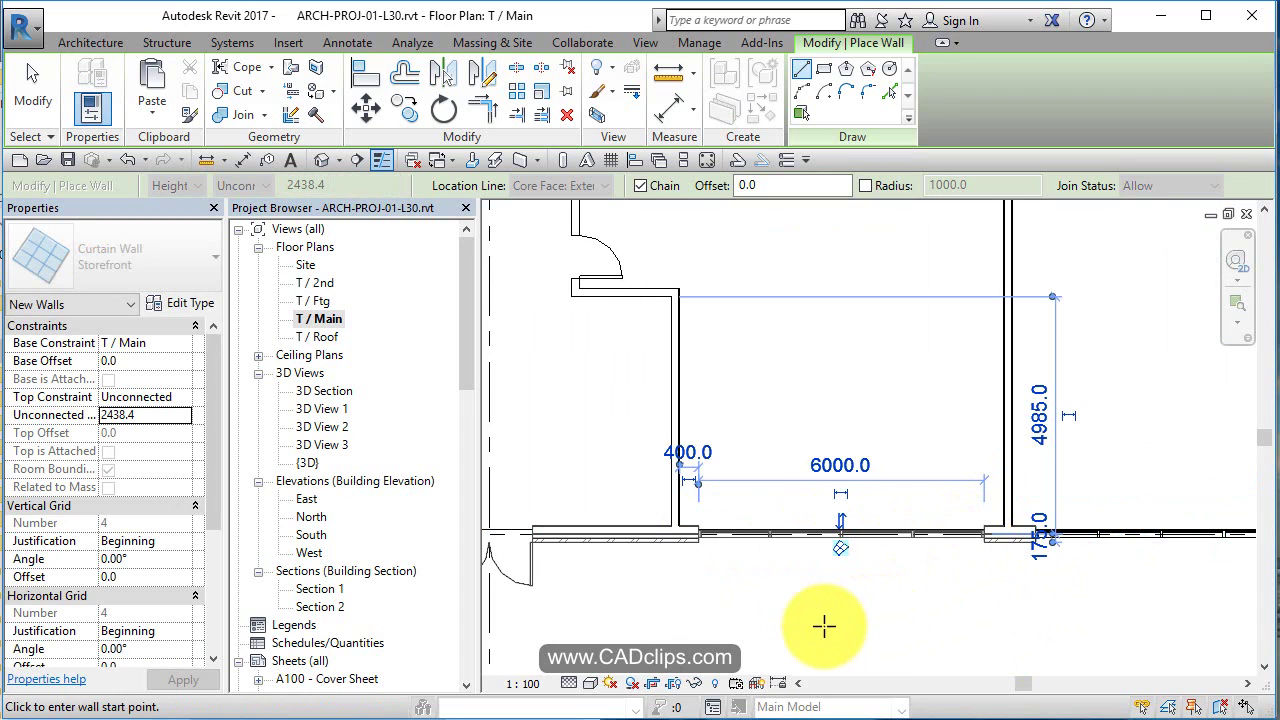
- Embed a short storefront in the entrance's front wall, just east of the double doors, and finish placing walls
{"action": "scroll", "coordinate": [823, 625], "scroll_direction": "down", "scroll_amount": 1}
{"action": "middle_click_drag", "start_coordinate": [893, 618], "coordinate": [1146, 586]}
{"action": "scroll", "coordinate": [876, 524], "scroll_direction": "up", "scroll_amount": 3}
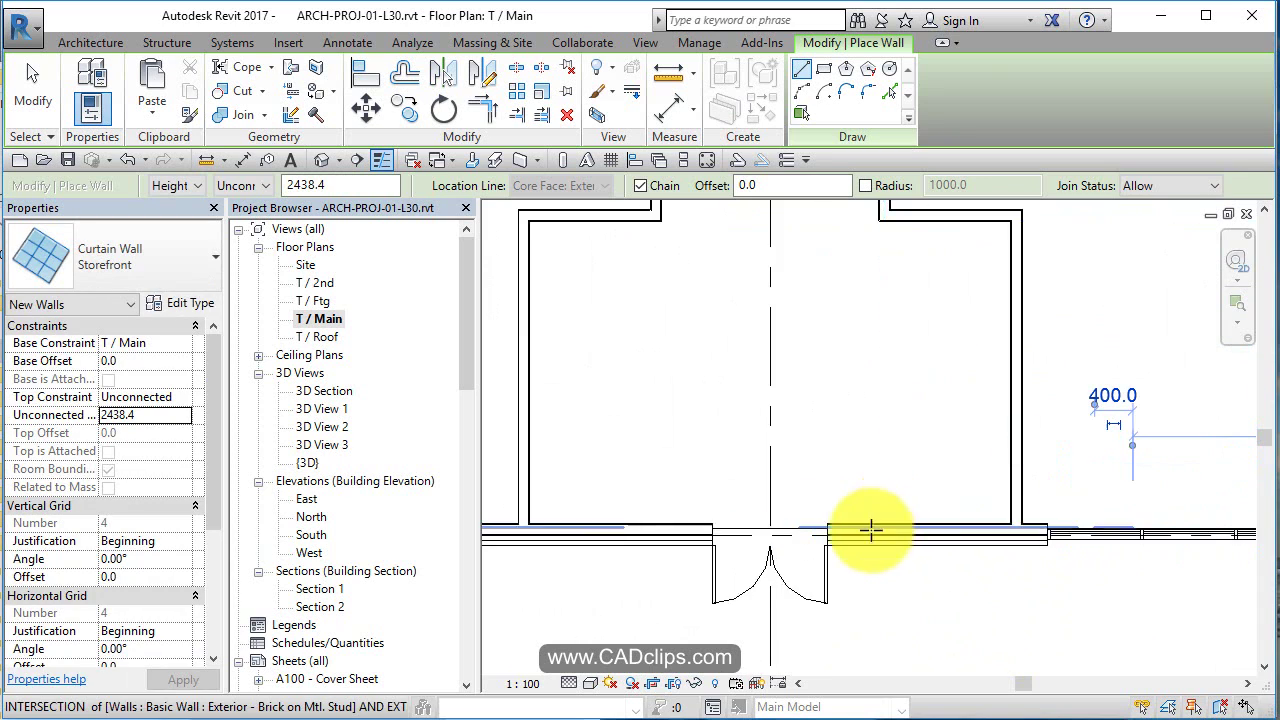
{"action": "left_click", "coordinate": [827, 547]}
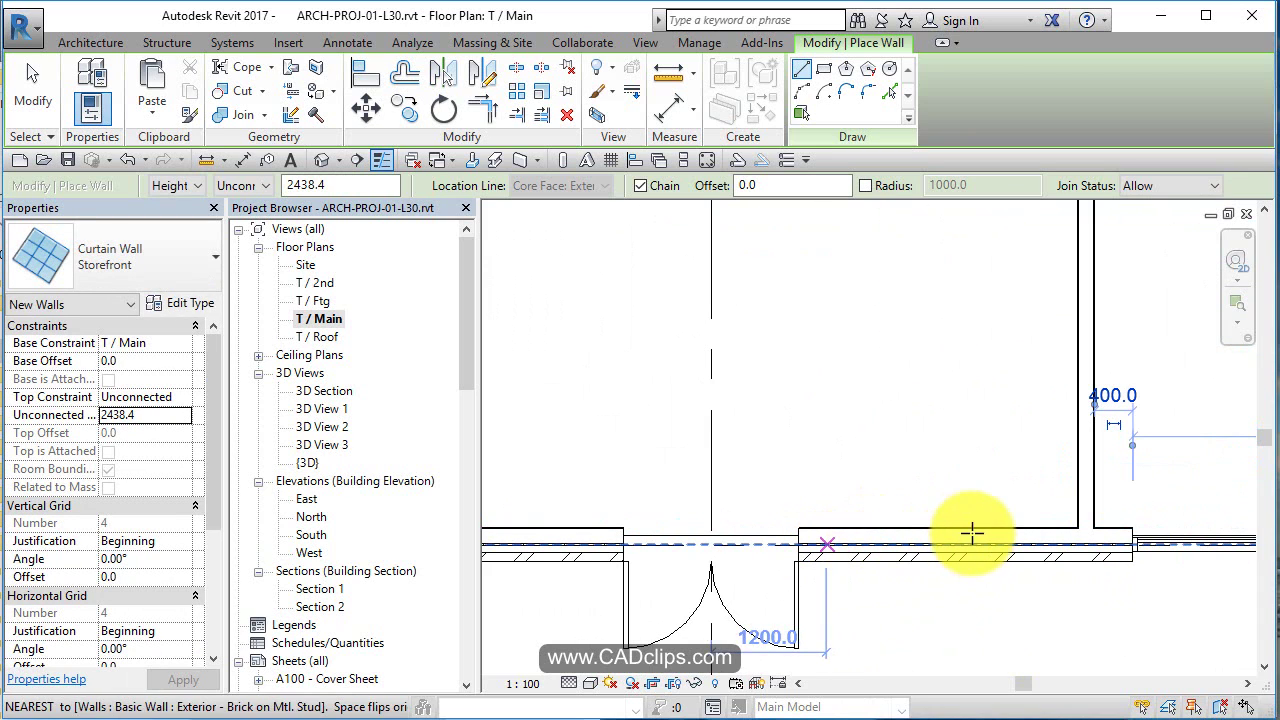
{"action": "left_click", "coordinate": [1043, 546]}
{"action": "key", "text": "Escape"}
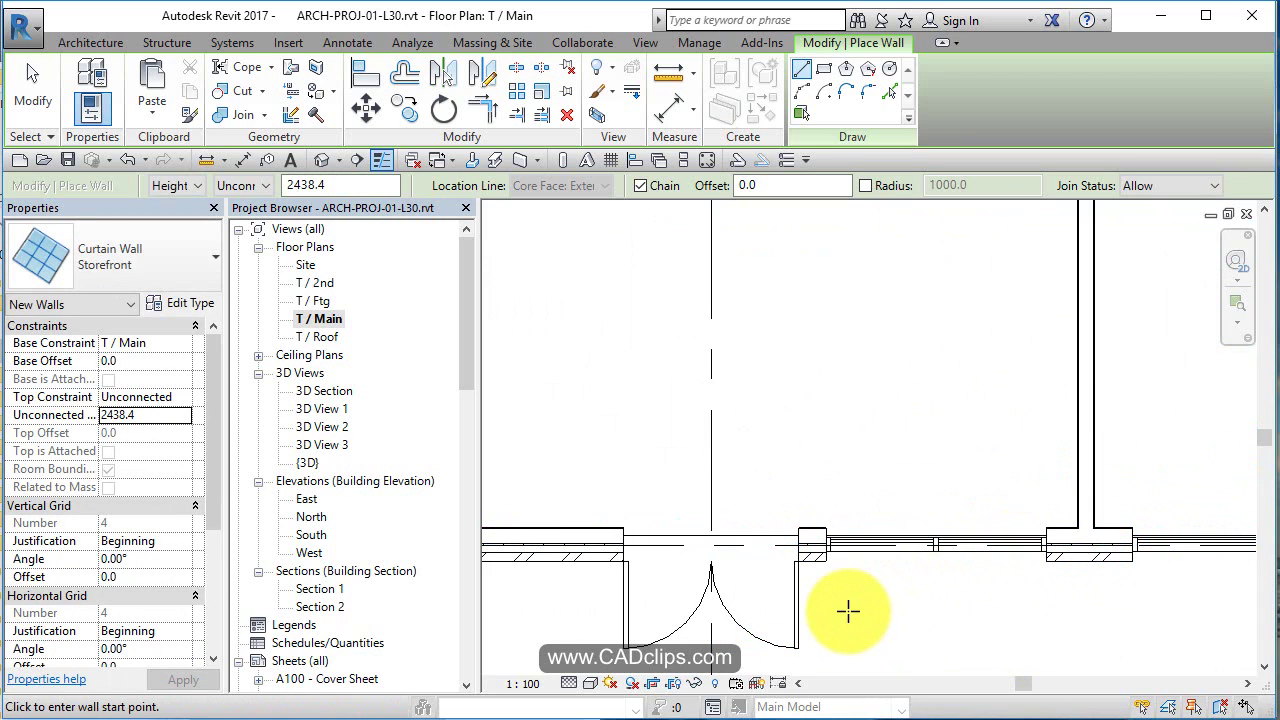
{"action": "key", "text": "Escape"}
- Inspect the front facade's new storefront walls in the default 3D view
{"action": "scroll", "coordinate": [848, 611], "scroll_direction": "down", "scroll_amount": 2}
{"action": "scroll", "coordinate": [848, 611], "scroll_direction": "down", "scroll_amount": 2}
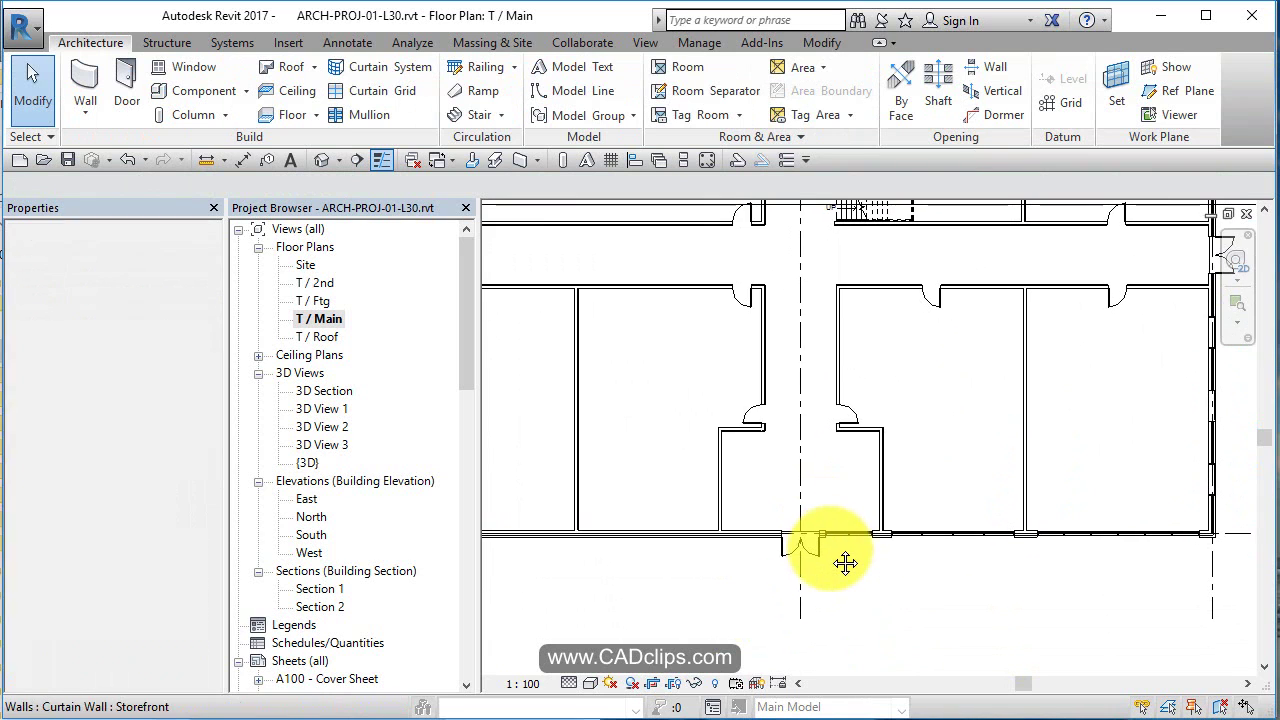
{"action": "left_click", "coordinate": [318, 159]}
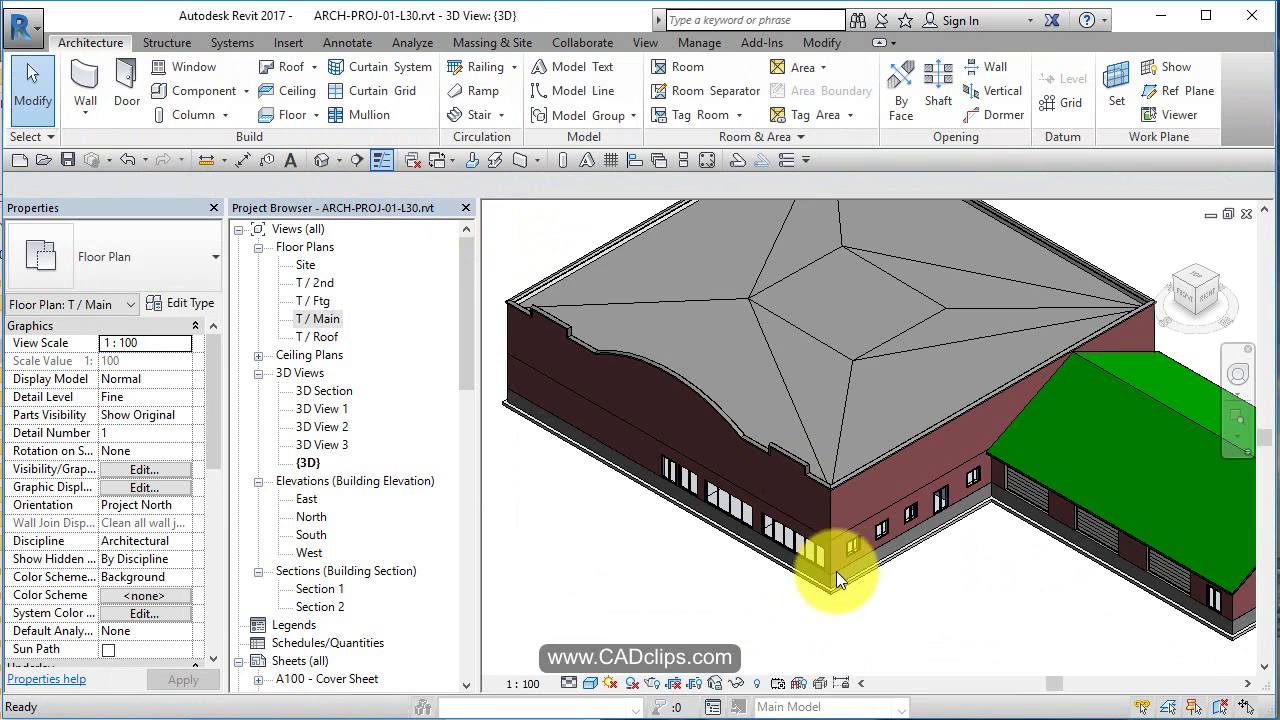
{"action": "middle_click_drag", "start_coordinate": [837, 576], "coordinate": [898, 497], "text": "shift"}
{"action": "scroll", "coordinate": [783, 539], "scroll_direction": "up", "scroll_amount": 4}
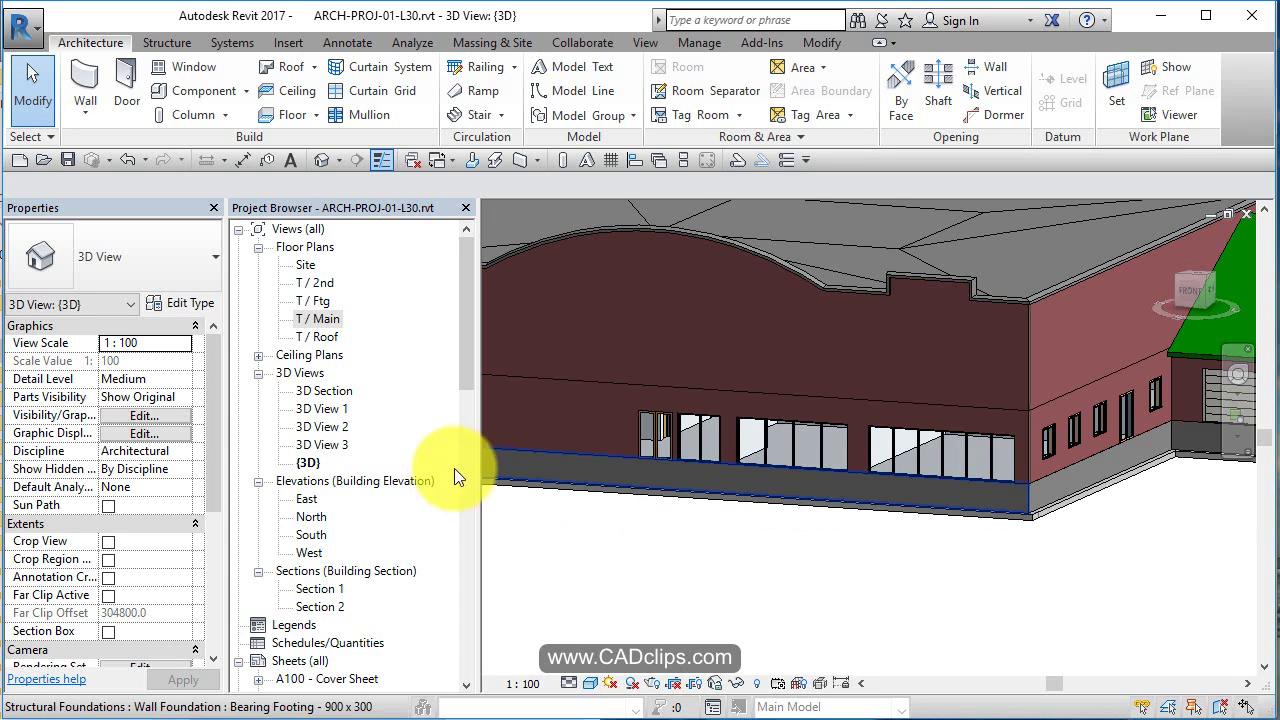
- In the South elevation, mirror the three storefront walls about grid line 2 to the facade's west half
{"action": "double_click", "coordinate": [319, 531]}
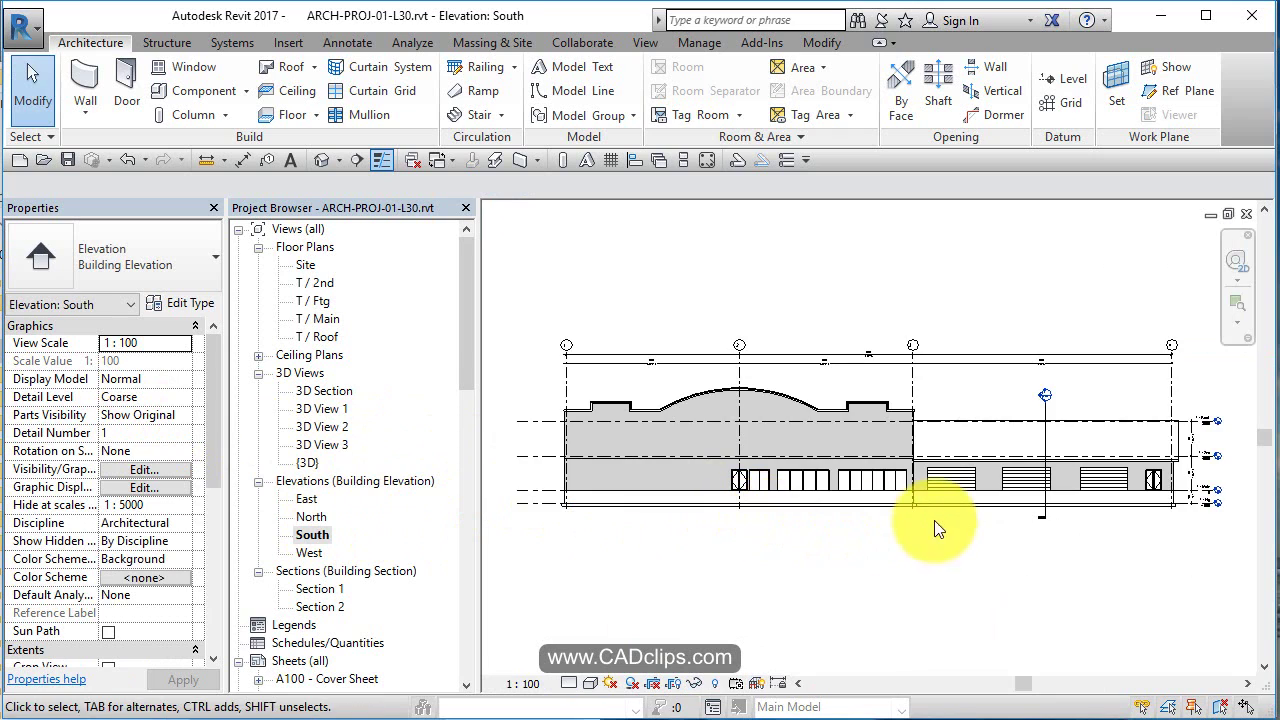
{"action": "scroll", "coordinate": [794, 497], "scroll_direction": "up", "scroll_amount": 3}
{"action": "left_click", "coordinate": [798, 455]}
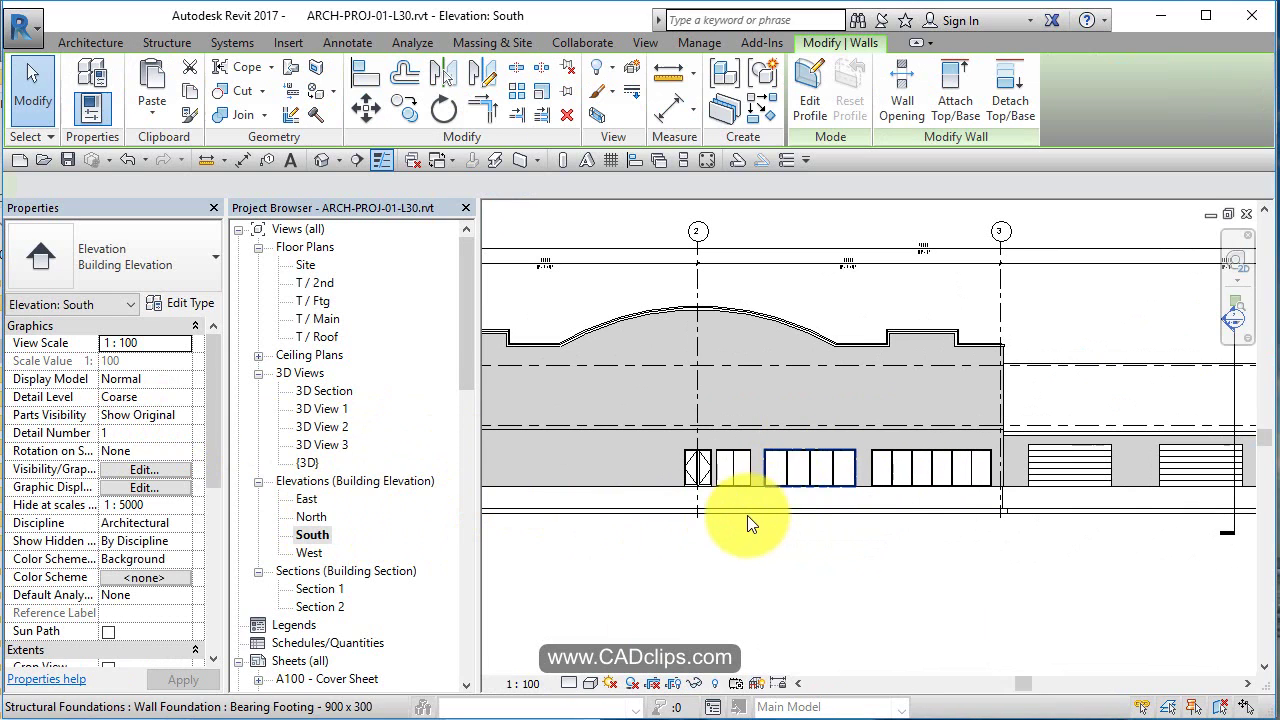
{"action": "left_click", "coordinate": [732, 450], "text": "ctrl"}
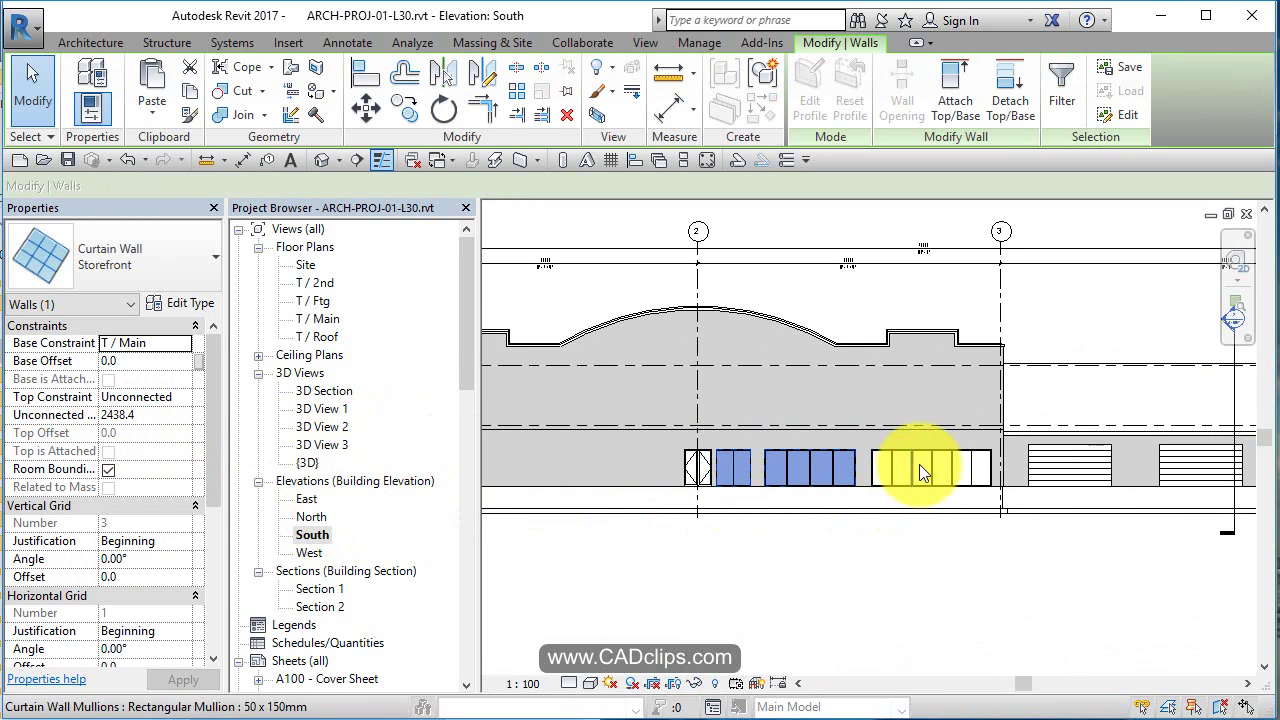
{"action": "left_click", "coordinate": [930, 455], "text": "ctrl"}
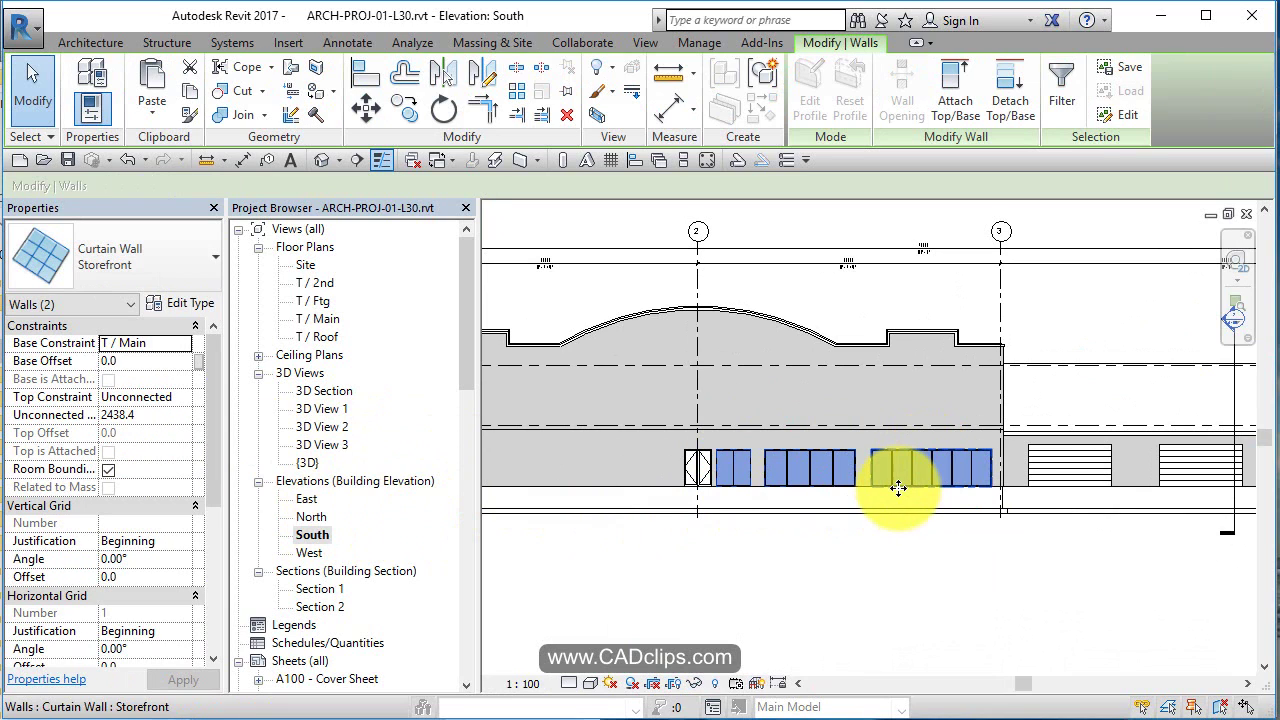
{"action": "left_click", "coordinate": [898, 487], "text": "ctrl"}
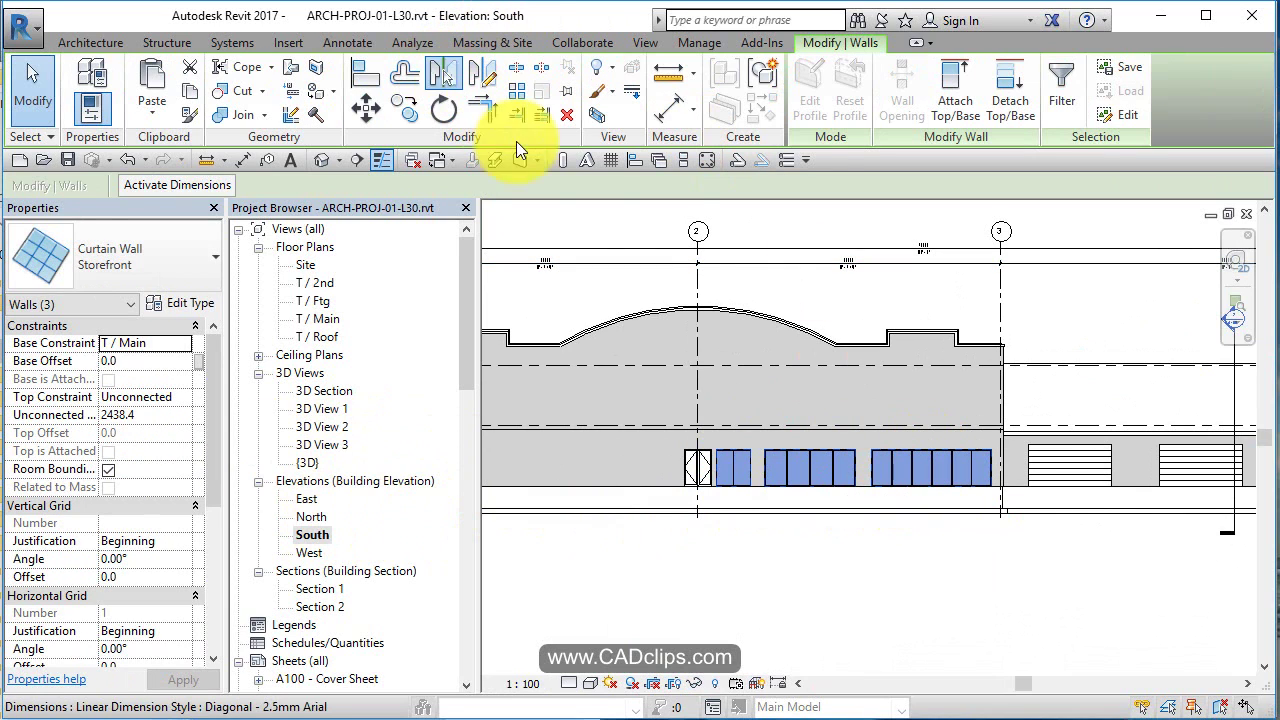
{"action": "key", "text": "m"}
{"action": "key", "text": "m"}
{"action": "left_click", "coordinate": [698, 288]}
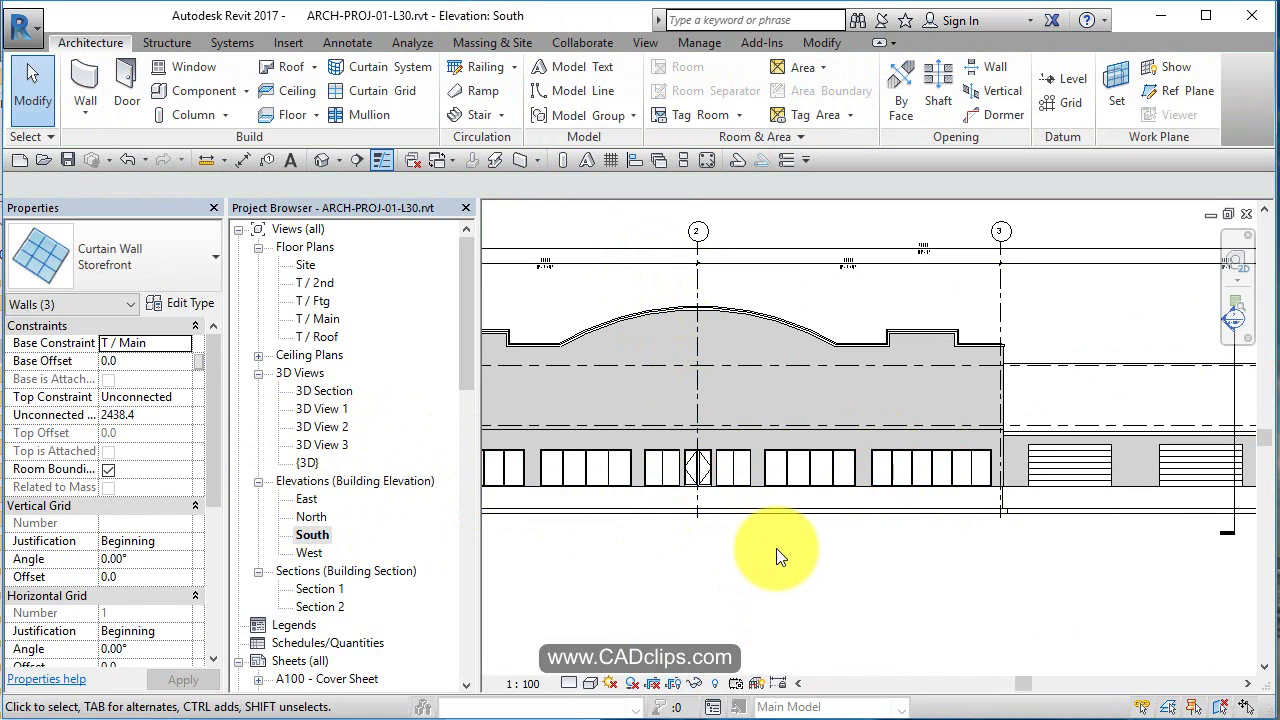
{"action": "middle_click_drag", "start_coordinate": [776, 548], "coordinate": [933, 557]}
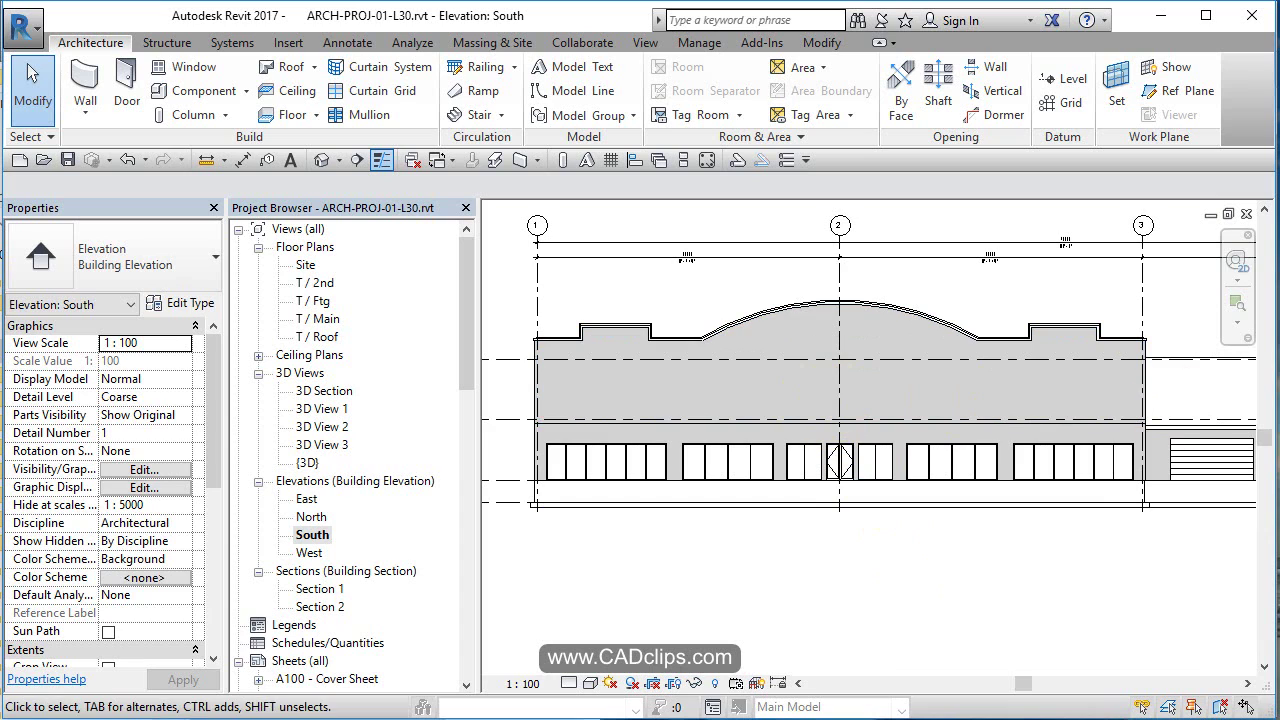
- In the T / Main plan, use Create Similar on the front storefront to embed a 10700 mm storefront in the southwest room's west exterior wall
{"action": "double_click", "coordinate": [320, 320]}
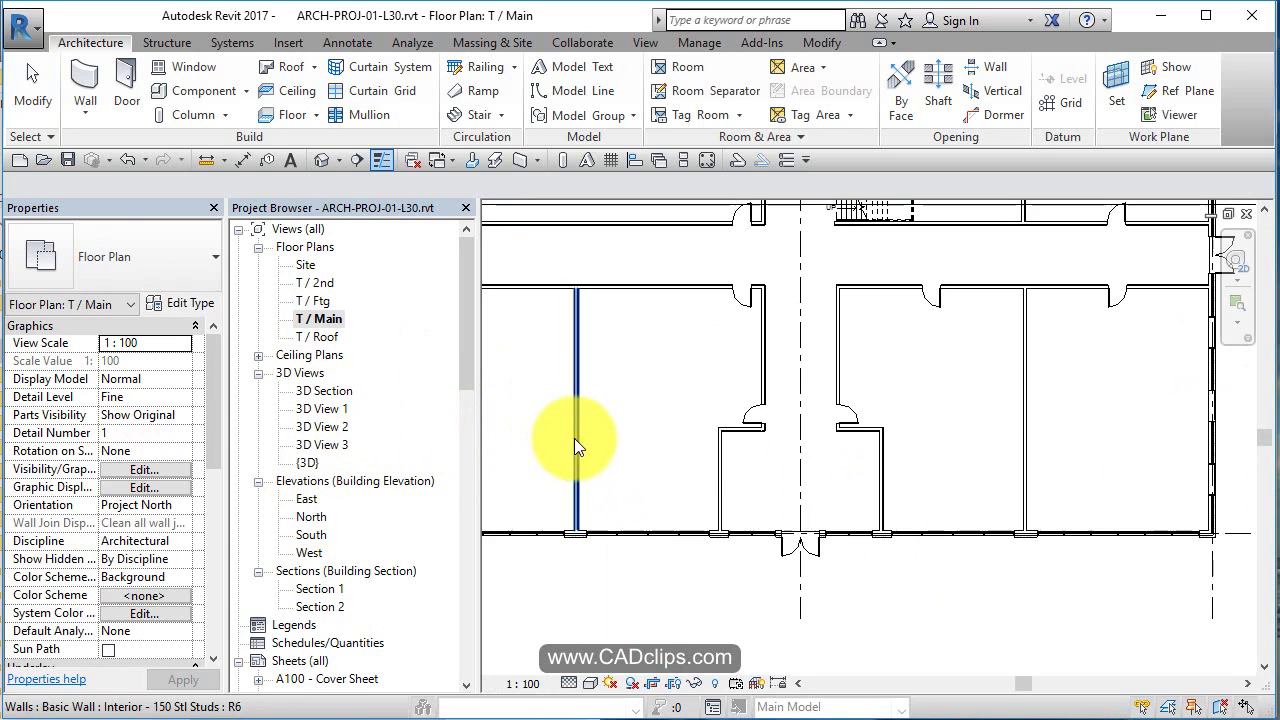
{"action": "middle_click_drag", "start_coordinate": [714, 528], "coordinate": [1064, 574]}
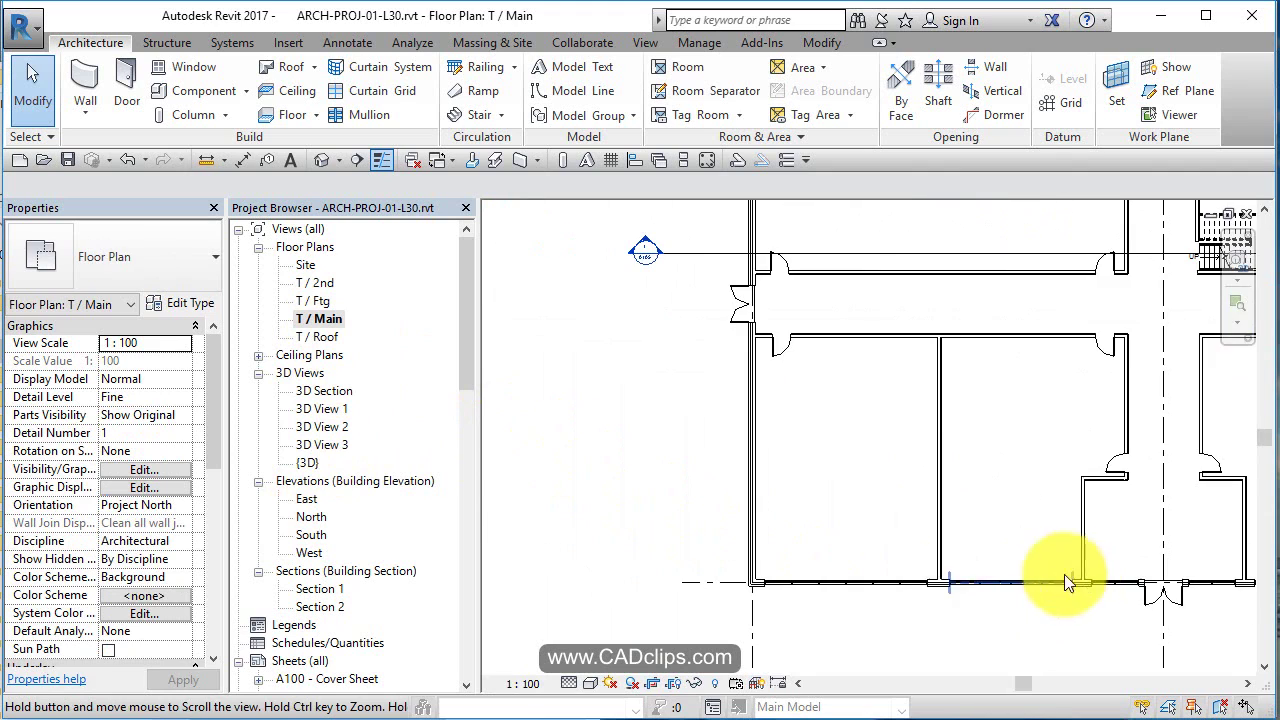
{"action": "left_click", "coordinate": [833, 627]}
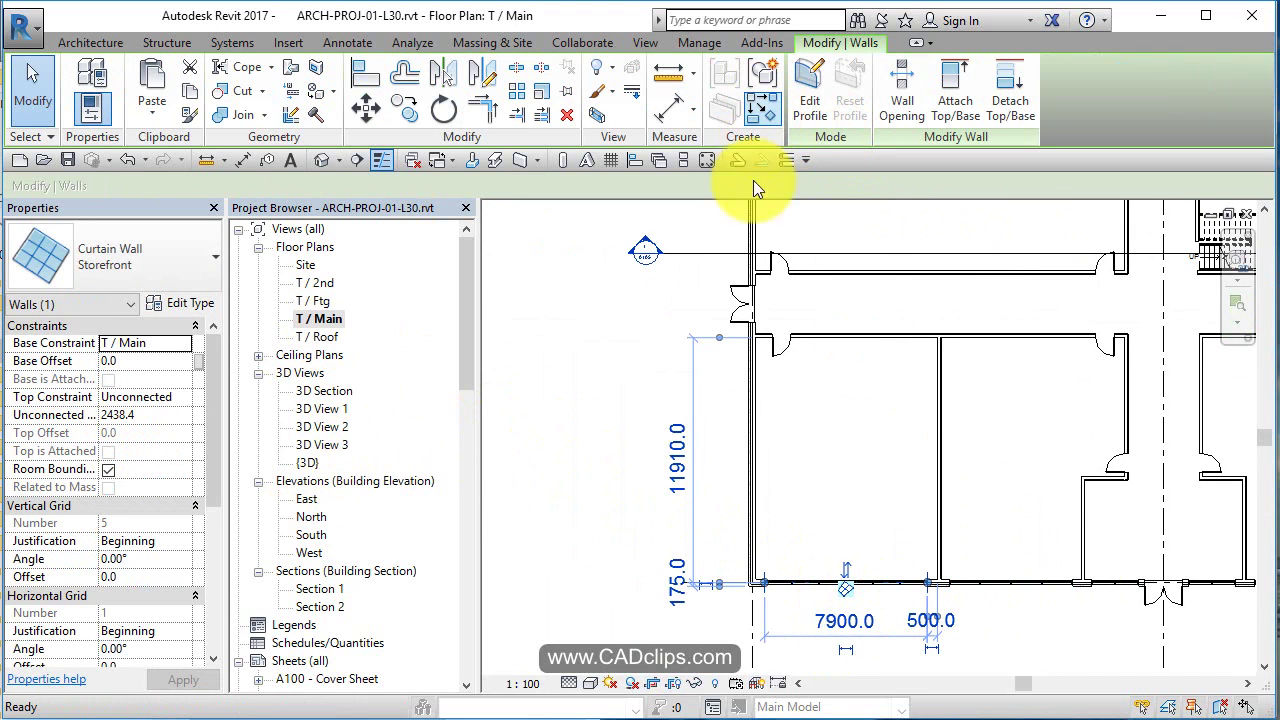
{"action": "key", "text": "c"}
{"action": "key", "text": "s"}
{"action": "scroll", "coordinate": [748, 512], "scroll_direction": "up", "scroll_amount": 3}
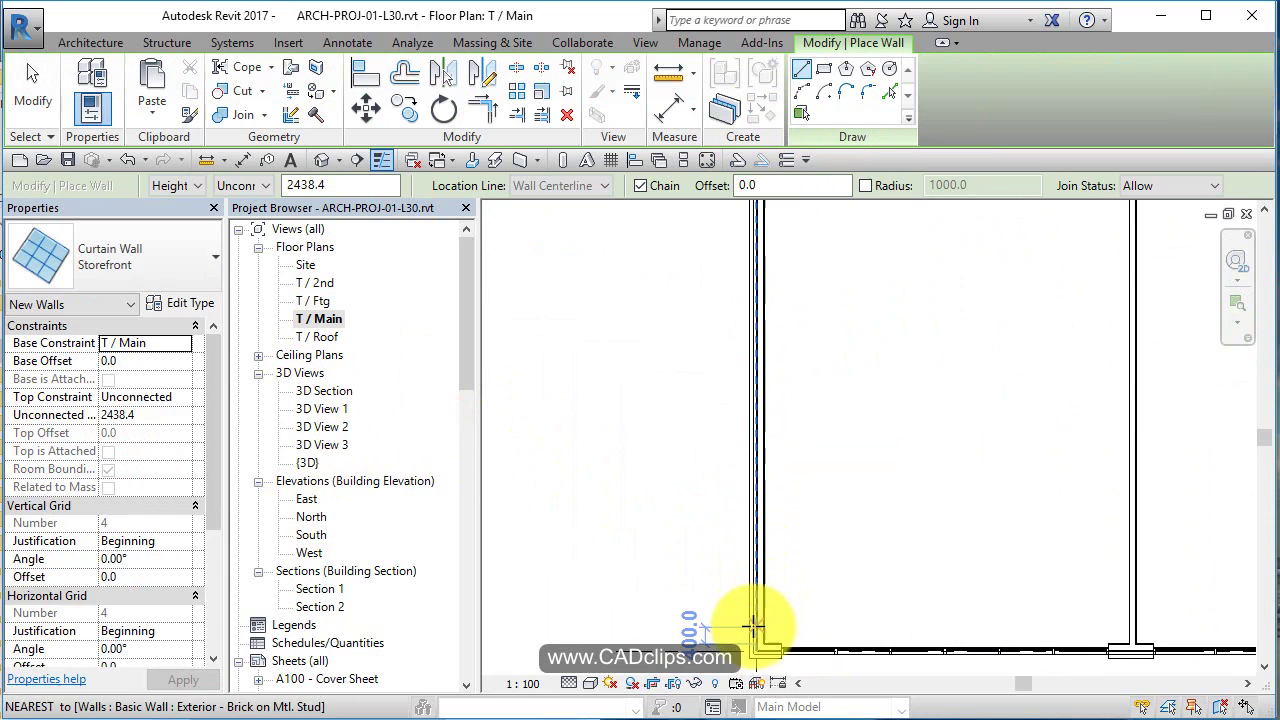
{"action": "left_click", "coordinate": [763, 627]}
{"action": "middle_click_drag", "start_coordinate": [782, 426], "coordinate": [778, 538]}
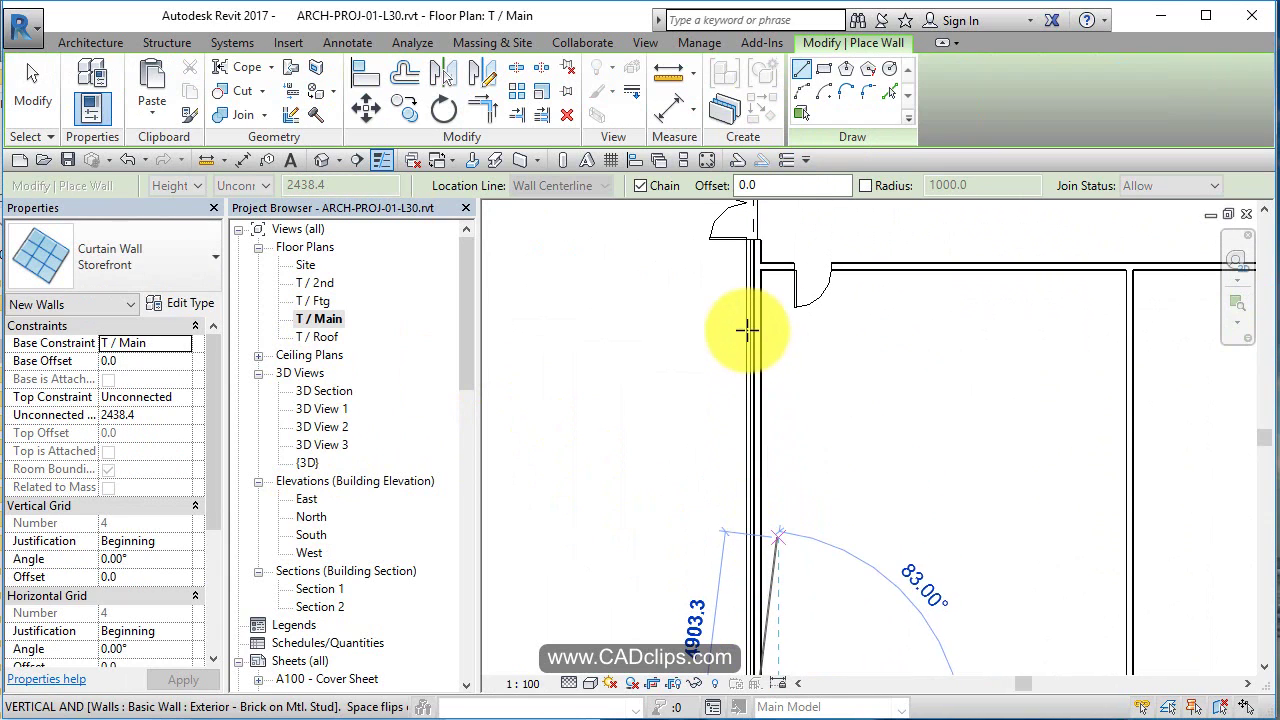
{"action": "left_click", "coordinate": [755, 296]}
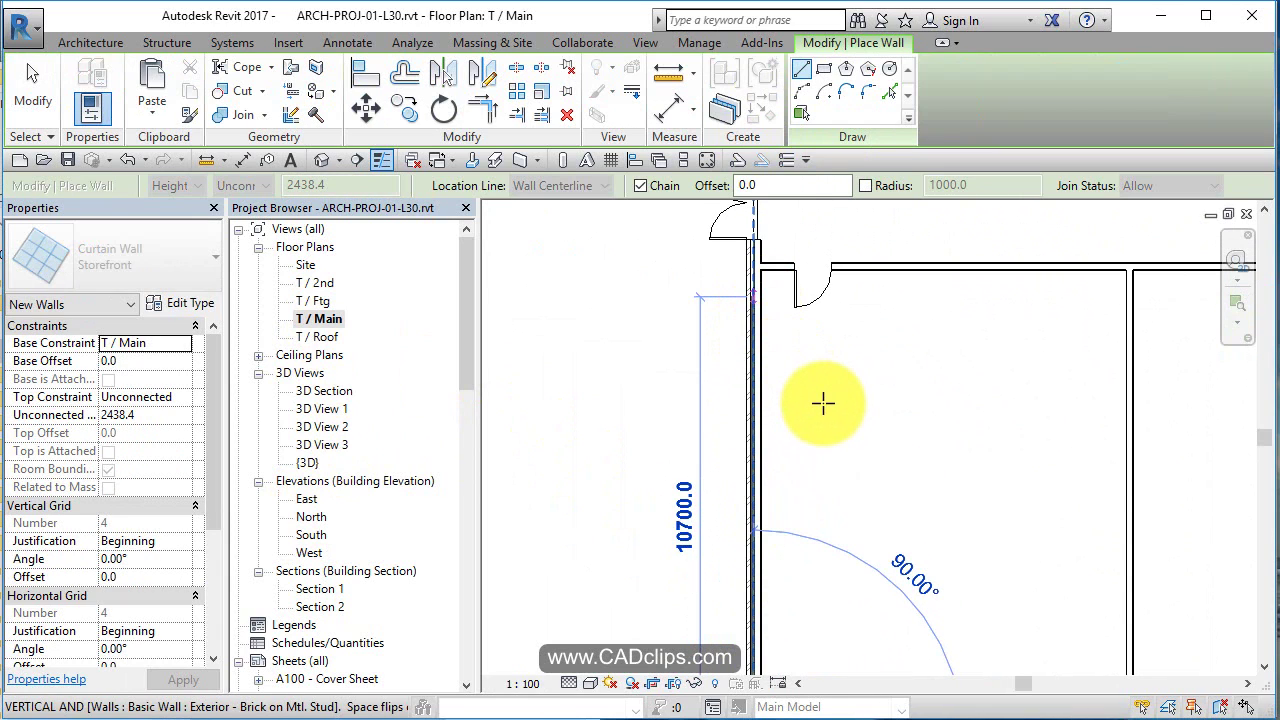
- Embed a second 10700 mm storefront in the west exterior wall, north of the corridor's double doors, and finish placing walls
{"action": "middle_click_drag", "start_coordinate": [854, 437], "coordinate": [714, 609]}
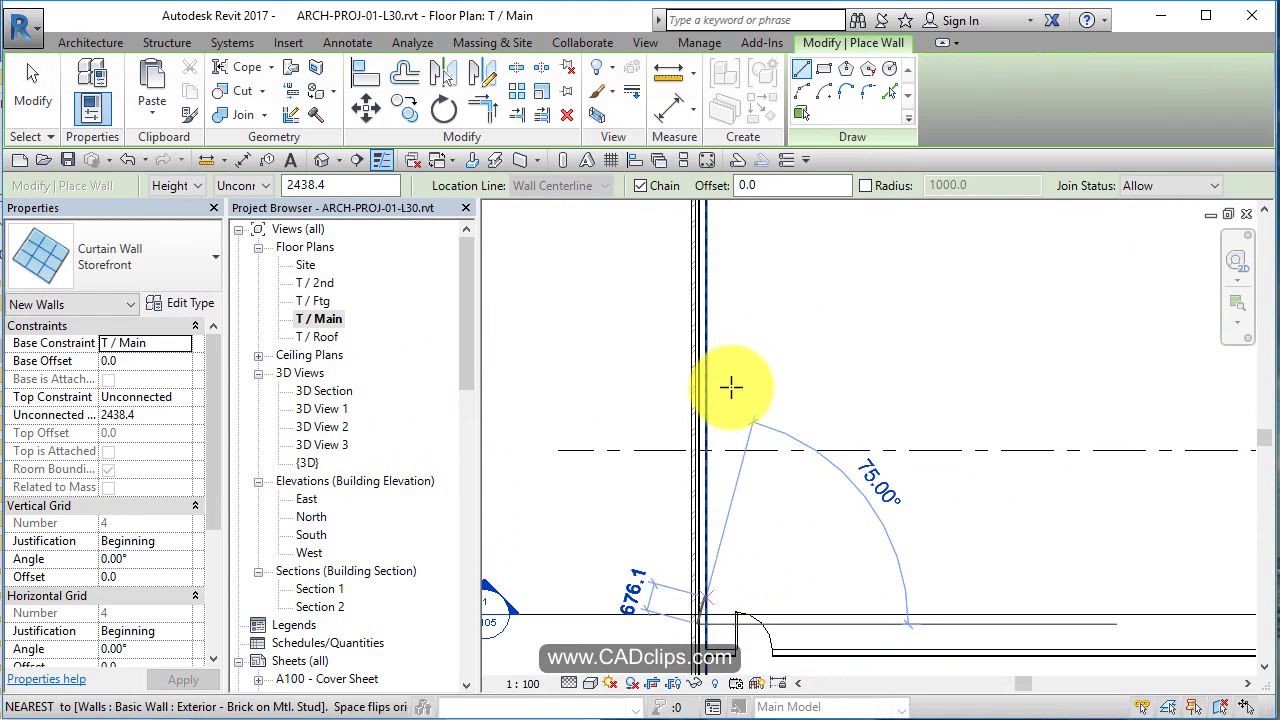
{"action": "middle_click_drag", "start_coordinate": [797, 343], "coordinate": [746, 600]}
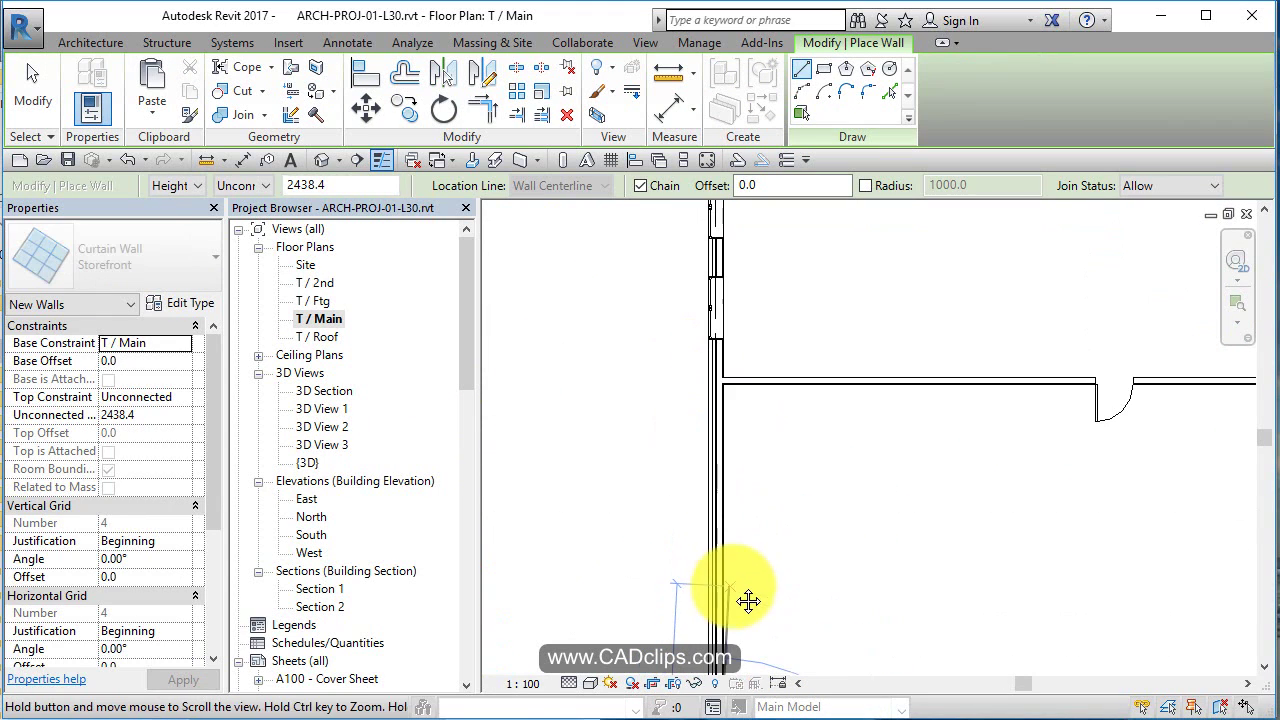
{"action": "left_click", "coordinate": [721, 404]}
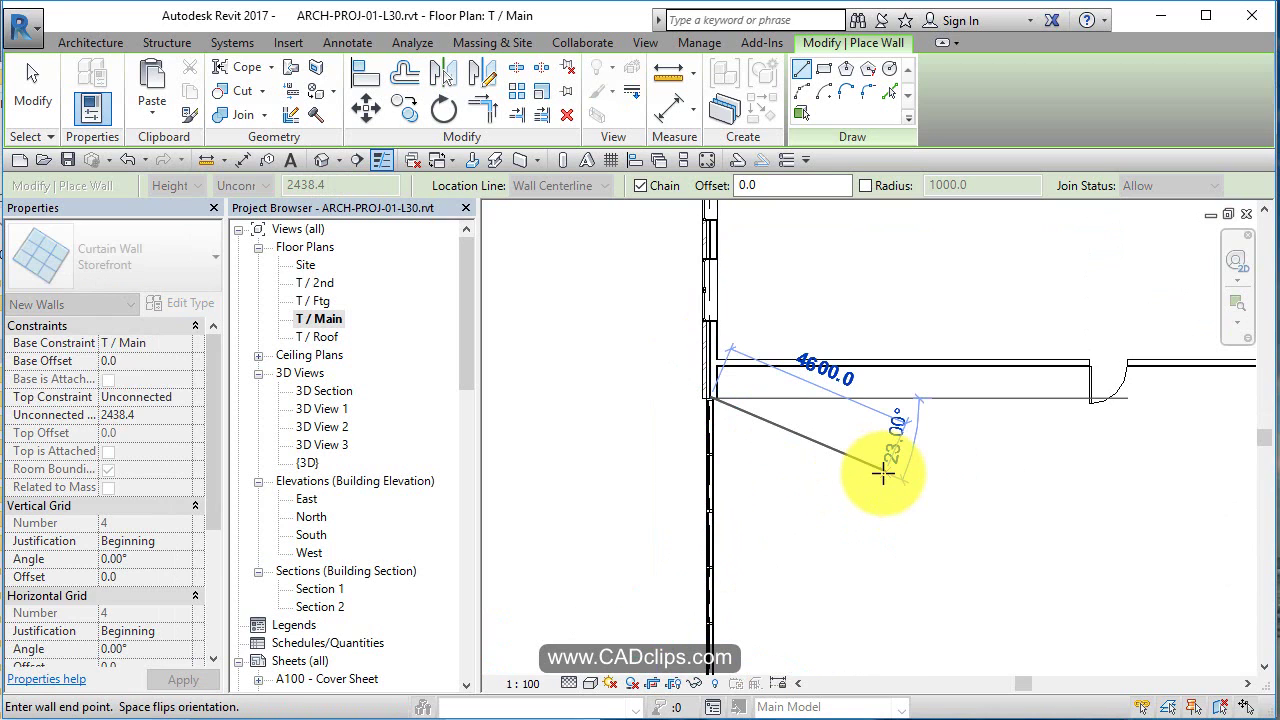
{"action": "key", "text": "Escape"}
- Embed a storefront along most of the partition between the two north rooms that lie between grids 2 and 3
{"action": "scroll", "coordinate": [883, 473], "scroll_direction": "down", "scroll_amount": 3}
{"action": "middle_click_drag", "start_coordinate": [883, 473], "coordinate": [418, 477]}
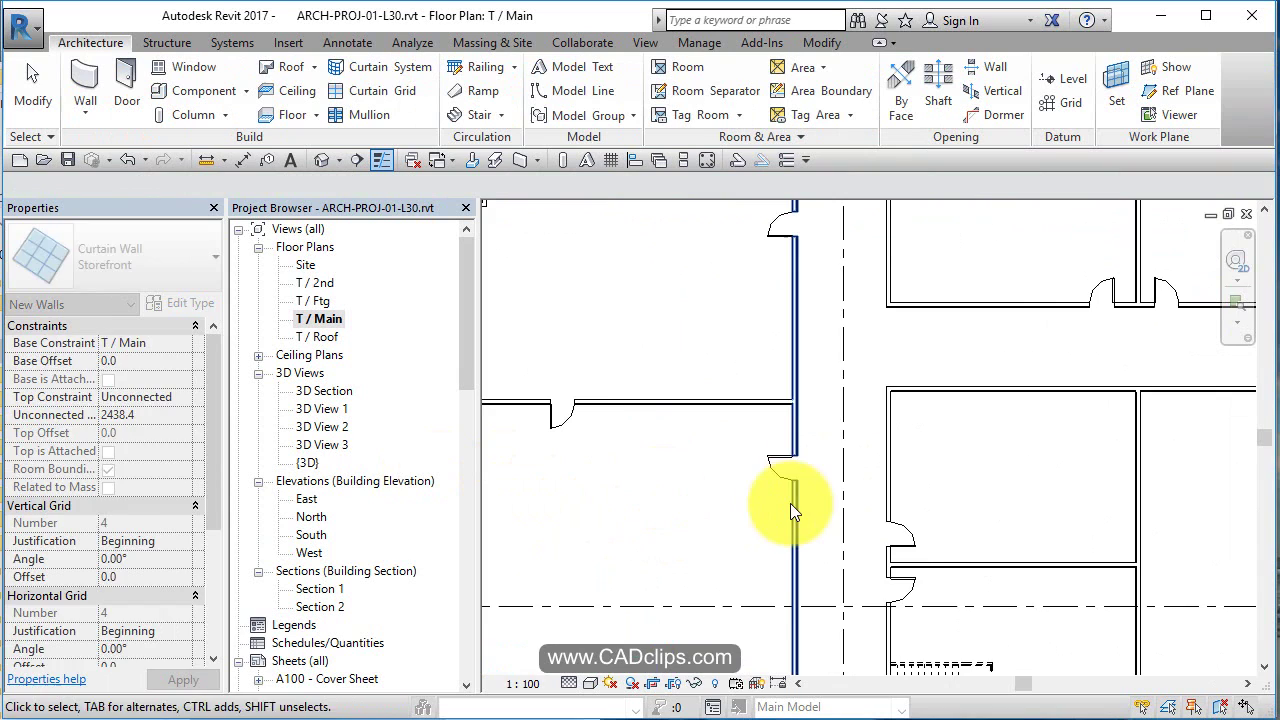
{"action": "middle_click_drag", "start_coordinate": [858, 532], "coordinate": [615, 426]}
{"action": "scroll", "coordinate": [612, 424], "scroll_direction": "down", "scroll_amount": 1}
{"action": "middle_click_drag", "start_coordinate": [979, 409], "coordinate": [974, 656]}
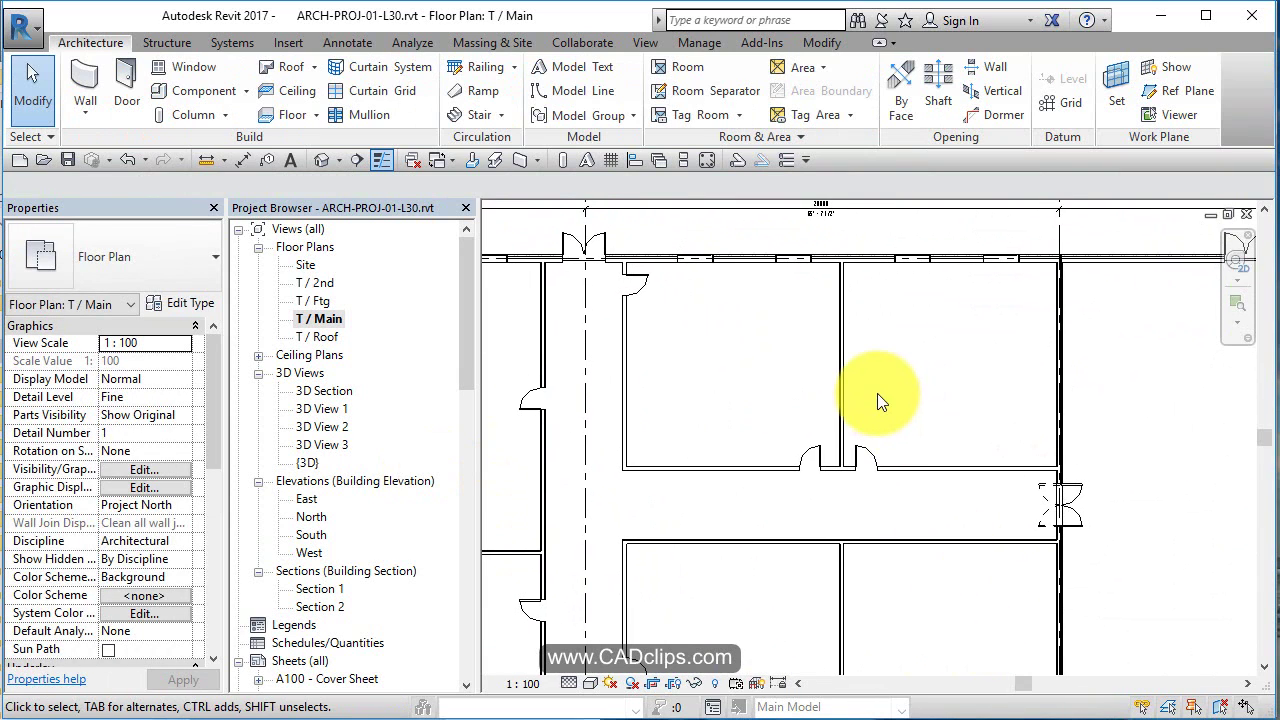
{"action": "scroll", "coordinate": [877, 393], "scroll_direction": "up", "scroll_amount": 2}
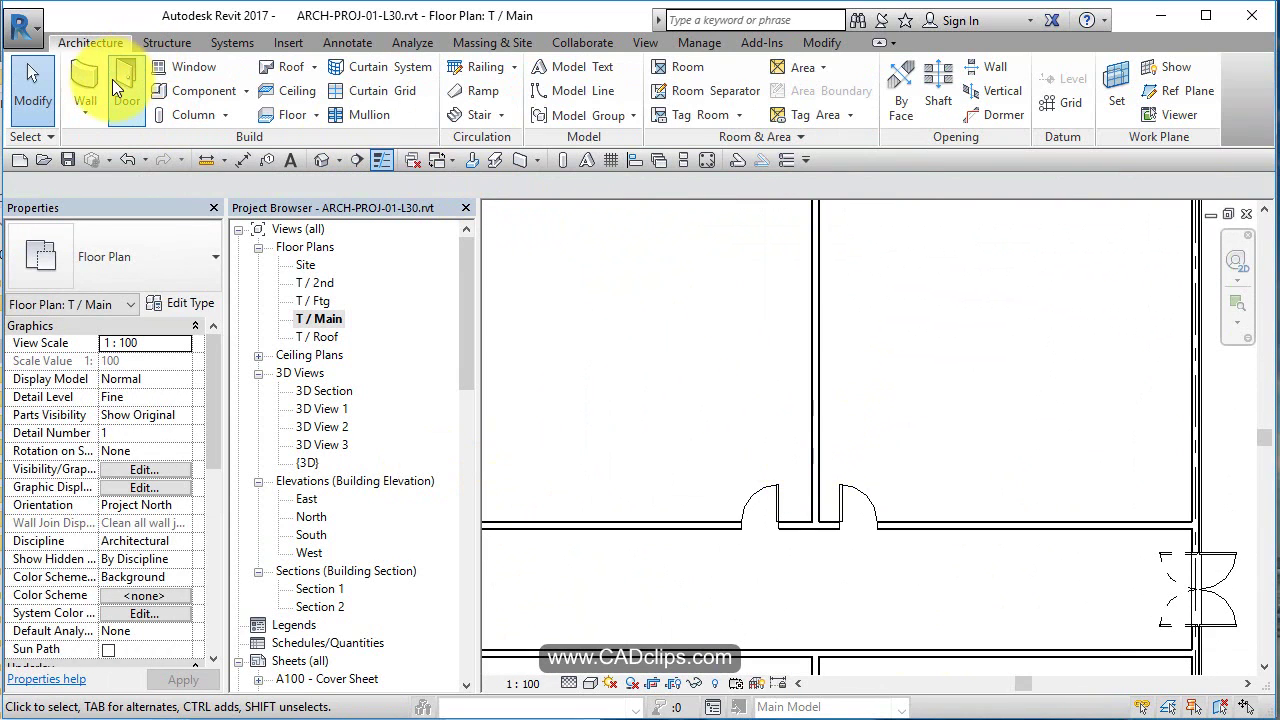
{"action": "key", "text": "w"}
{"action": "key", "text": "a"}
{"action": "left_click", "coordinate": [814, 520]}
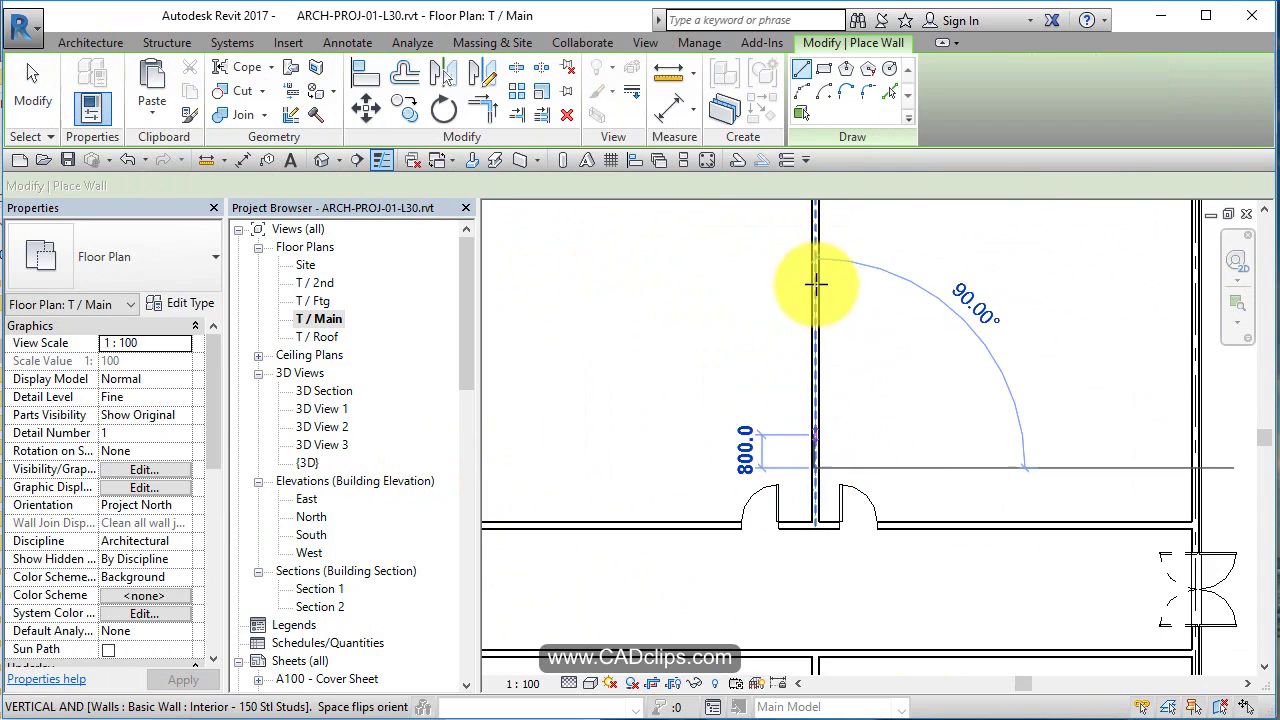
{"action": "middle_click_drag", "start_coordinate": [814, 277], "coordinate": [808, 400]}
{"action": "left_click", "coordinate": [802, 283]}
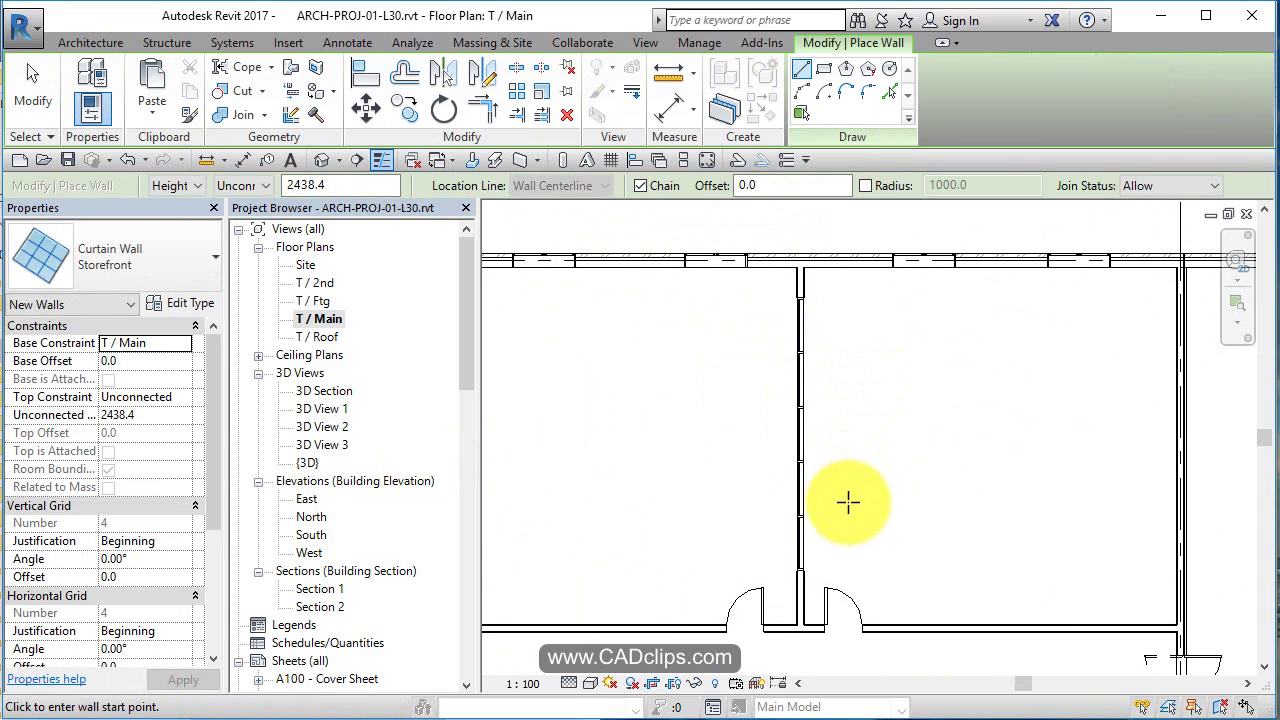
{"action": "key", "text": "Escape"}
{"action": "key", "text": "Escape"}
- Stretch the south end of the partition's storefront towards the corridor so that its length is 7200 mm
{"action": "scroll", "coordinate": [815, 576], "scroll_direction": "up", "scroll_amount": 1}
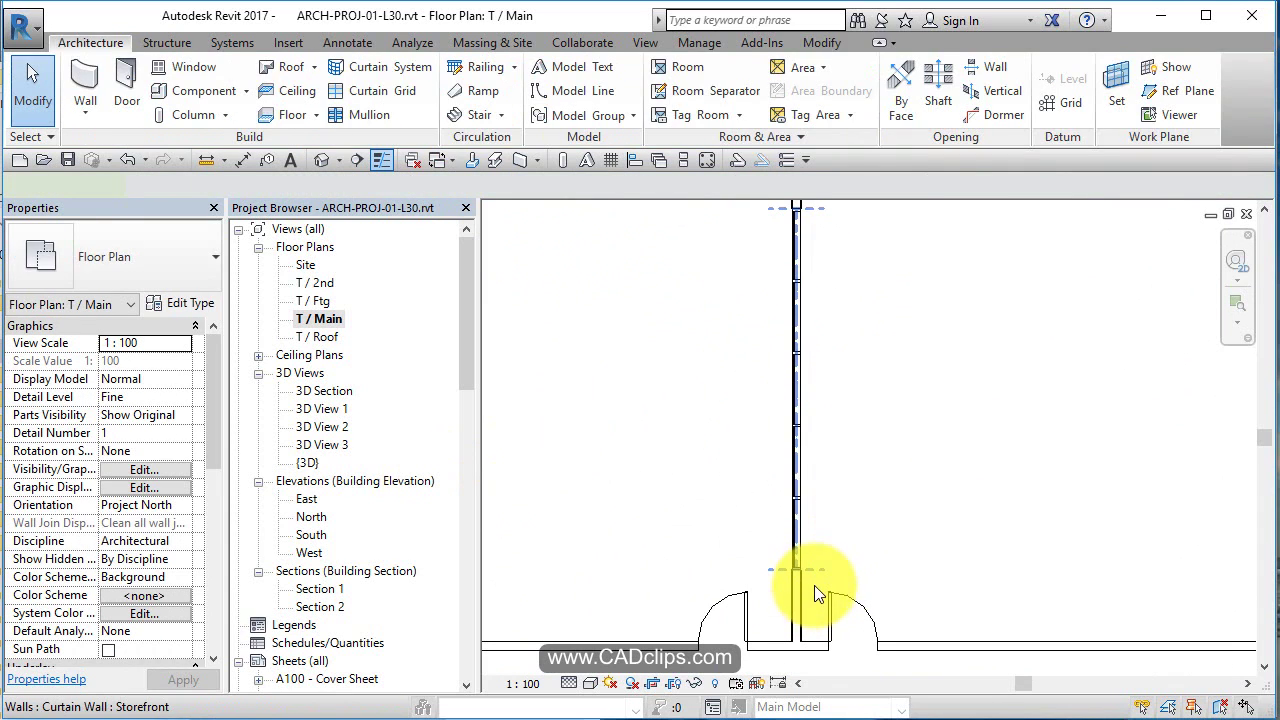
{"action": "left_click", "coordinate": [797, 585]}
{"action": "left_click_drag", "start_coordinate": [793, 593], "coordinate": [806, 600]}
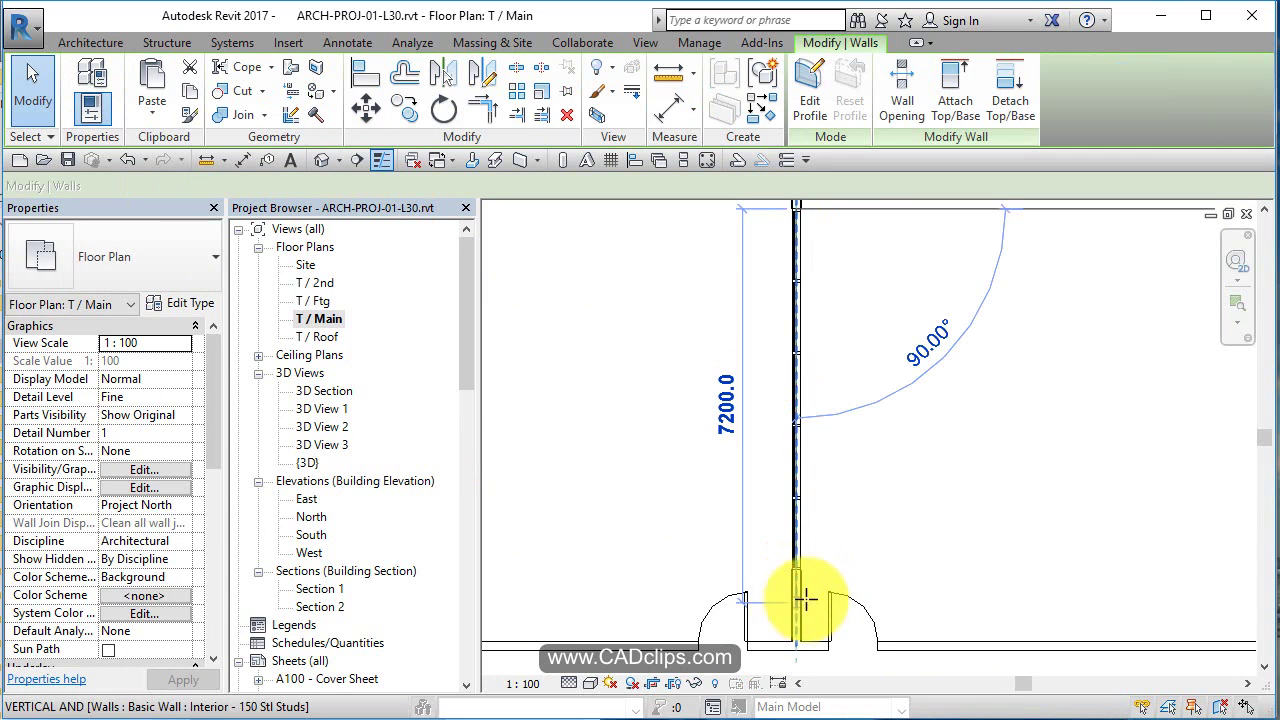
{"action": "left_click", "coordinate": [876, 529]}
- Inspect the new storefront walls on the west and front facades in the default 3D view
{"action": "scroll", "coordinate": [876, 529], "scroll_direction": "down", "scroll_amount": 2}
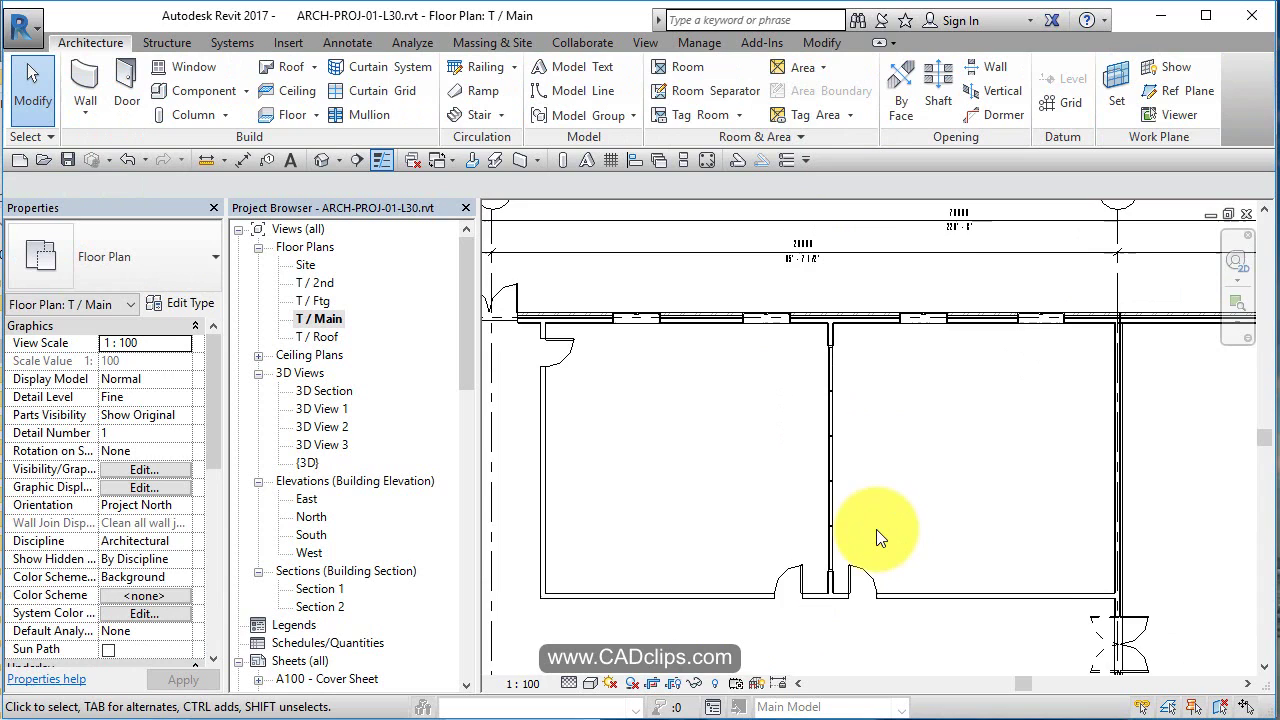
{"action": "scroll", "coordinate": [876, 529], "scroll_direction": "down", "scroll_amount": 1}
{"action": "middle_click_drag", "start_coordinate": [876, 529], "coordinate": [891, 485]}
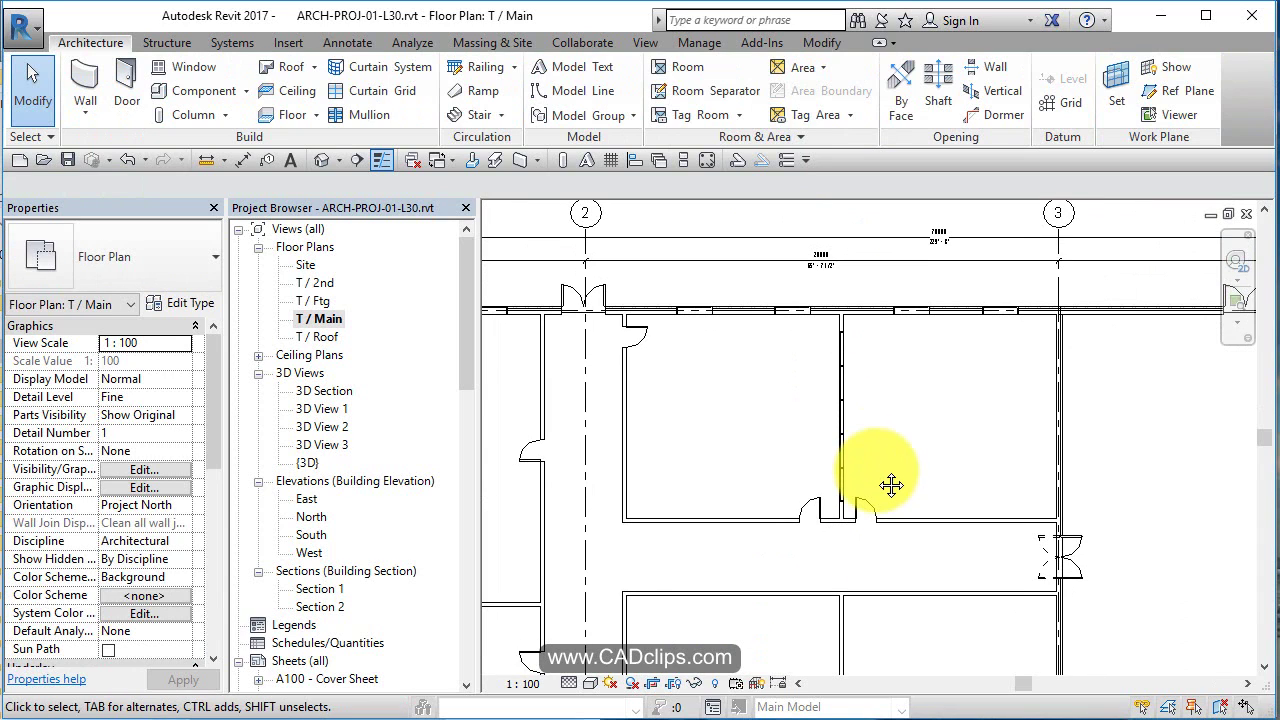
{"action": "scroll", "coordinate": [876, 471], "scroll_direction": "down", "scroll_amount": 2}
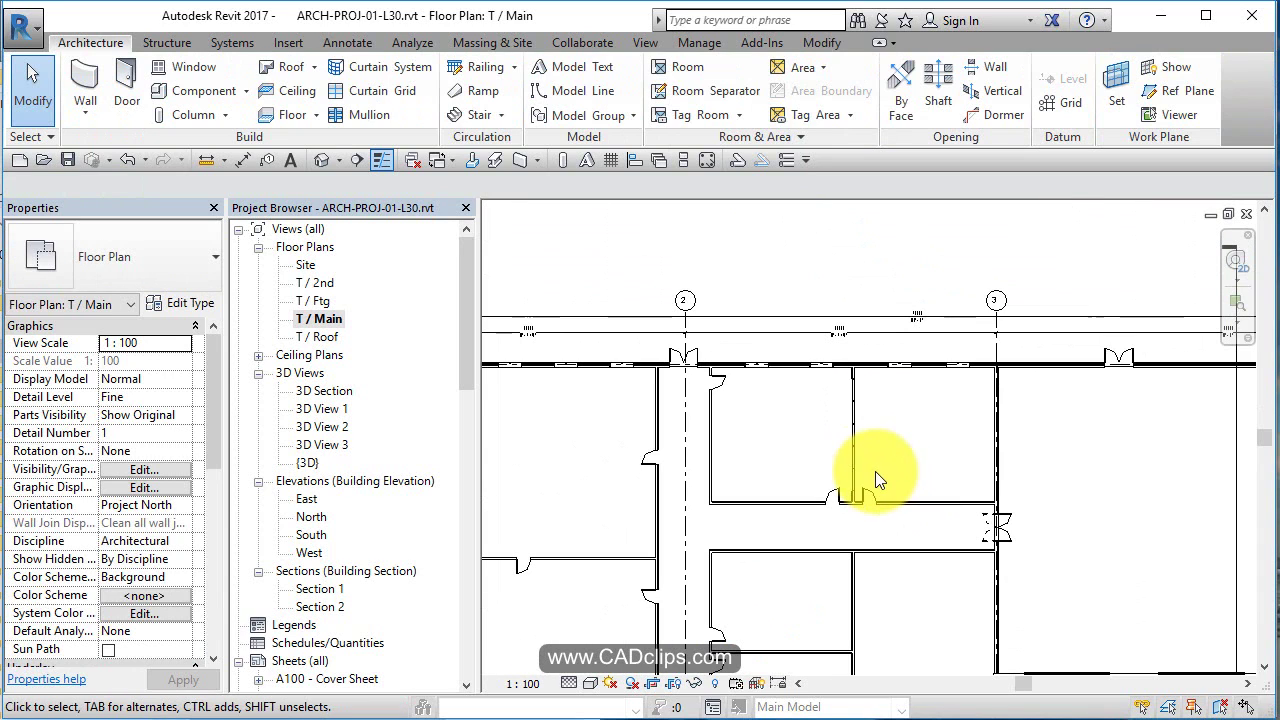
{"action": "left_click", "coordinate": [321, 161]}
{"action": "middle_click_drag", "start_coordinate": [839, 410], "coordinate": [1037, 374], "text": "shift"}
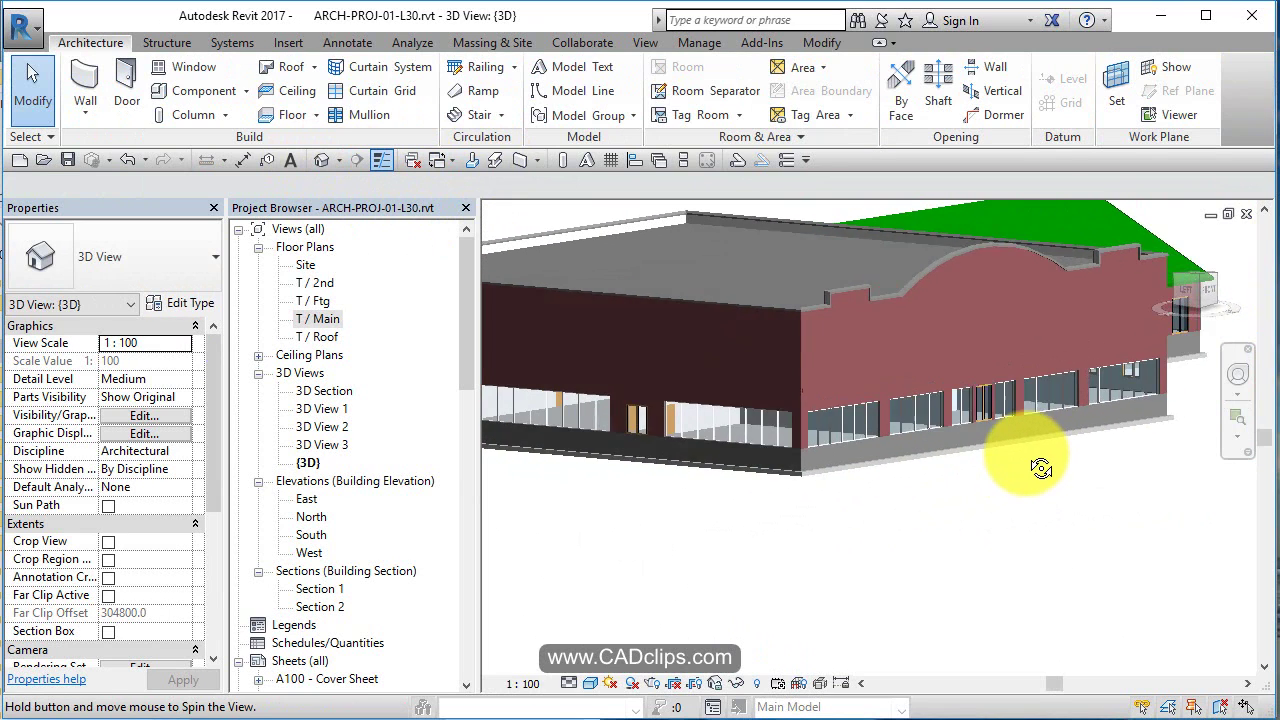
{"action": "left_click", "coordinate": [751, 243]}
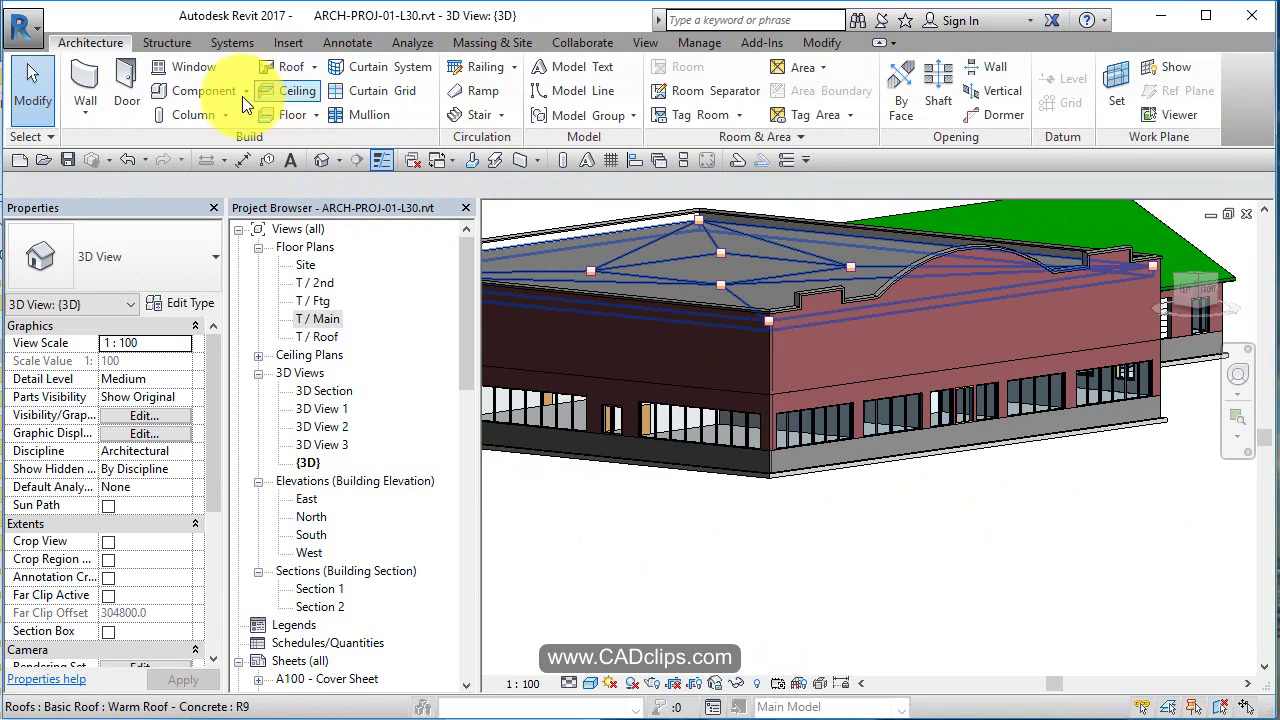
- Try to apply the entrance storefront's type to the west exterior wall with Match Type Properties
{"action": "left_click", "coordinate": [810, 42]}
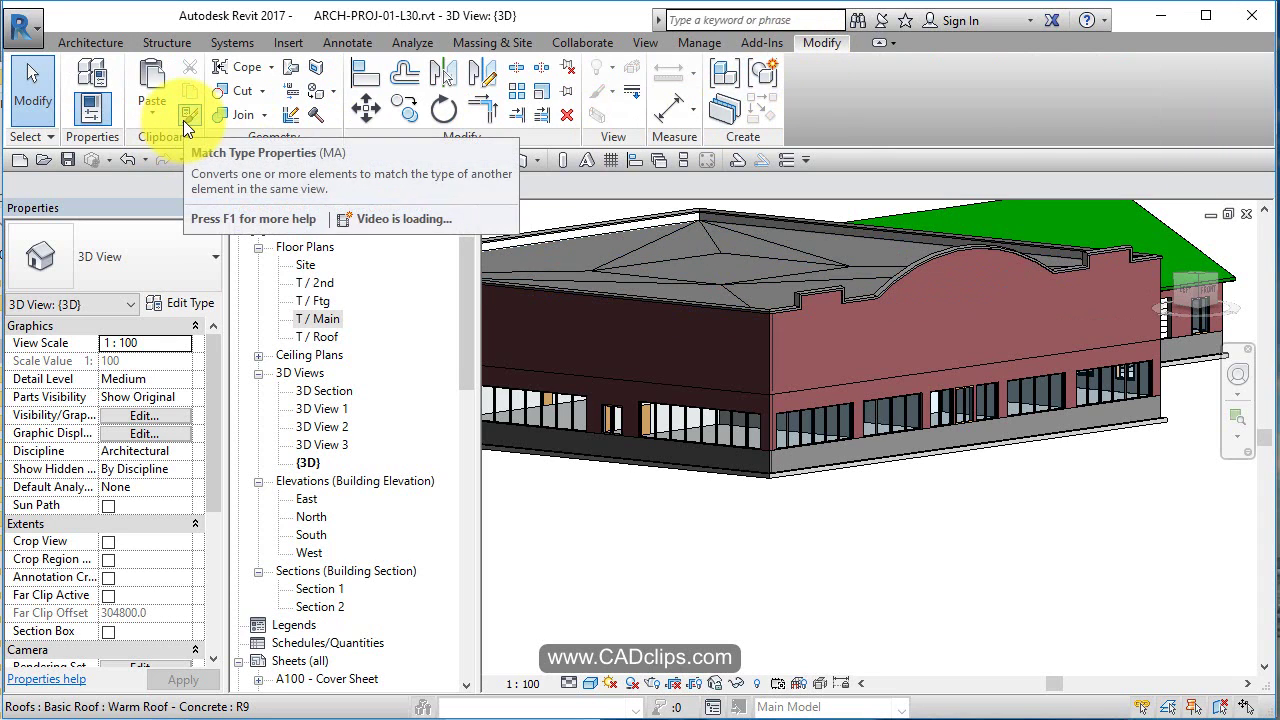
{"action": "left_click", "coordinate": [183, 120]}
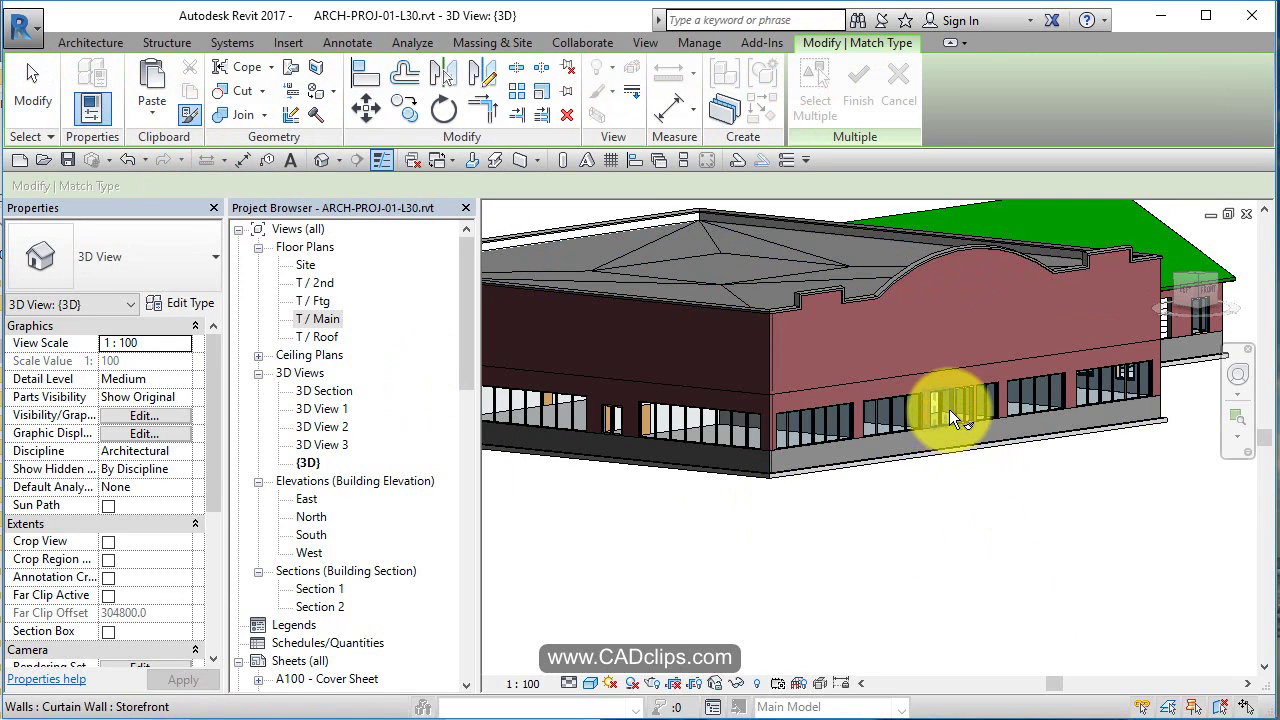
{"action": "left_click", "coordinate": [949, 409]}
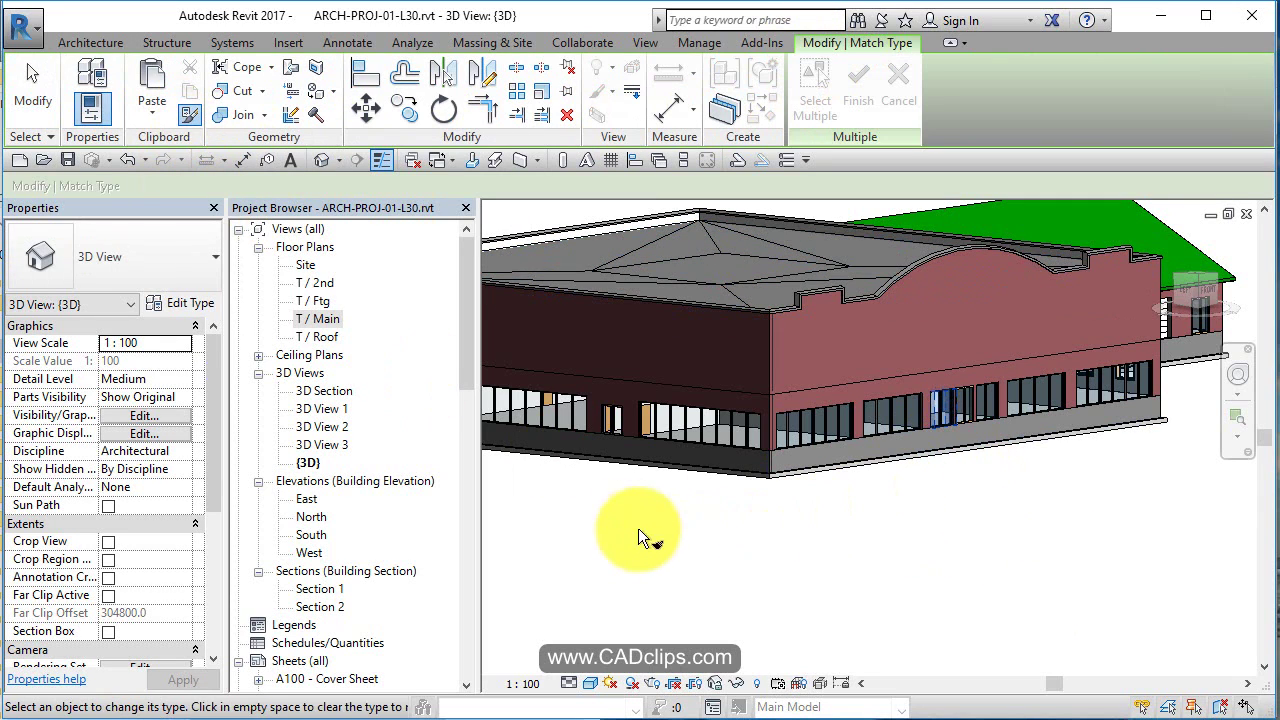
{"action": "left_click", "coordinate": [603, 438]}
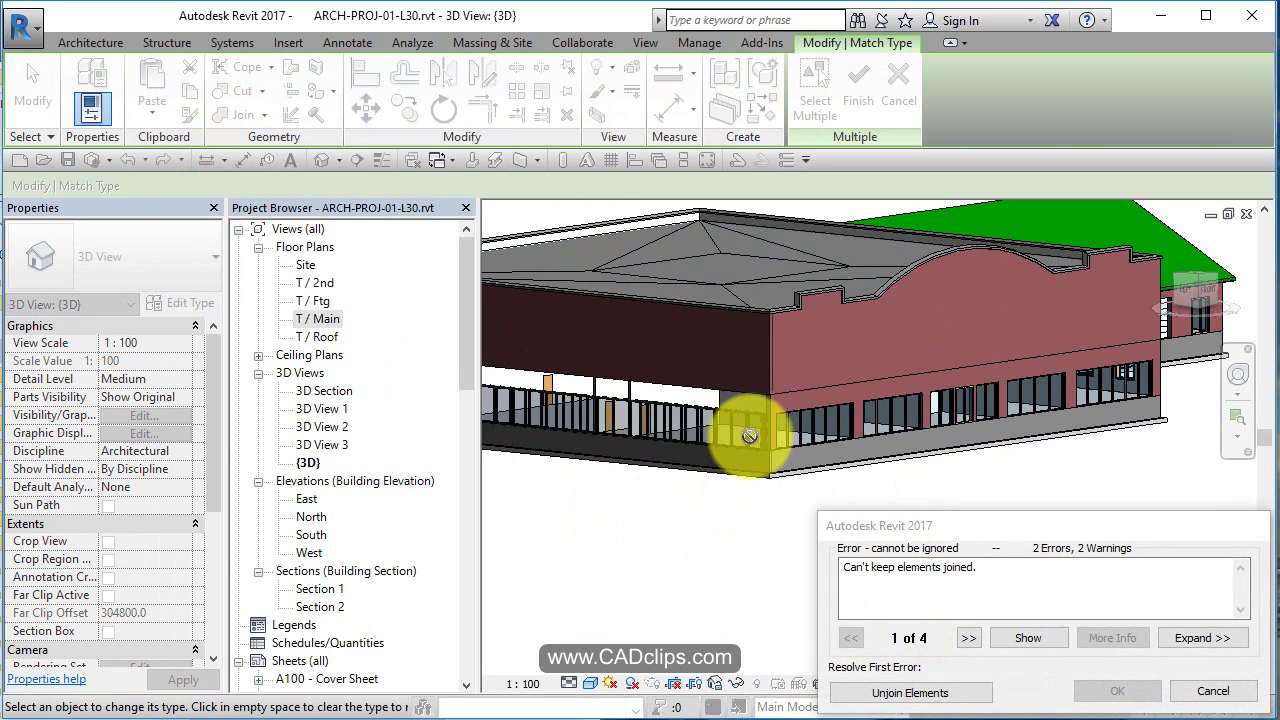
{"action": "left_click", "coordinate": [1210, 691]}
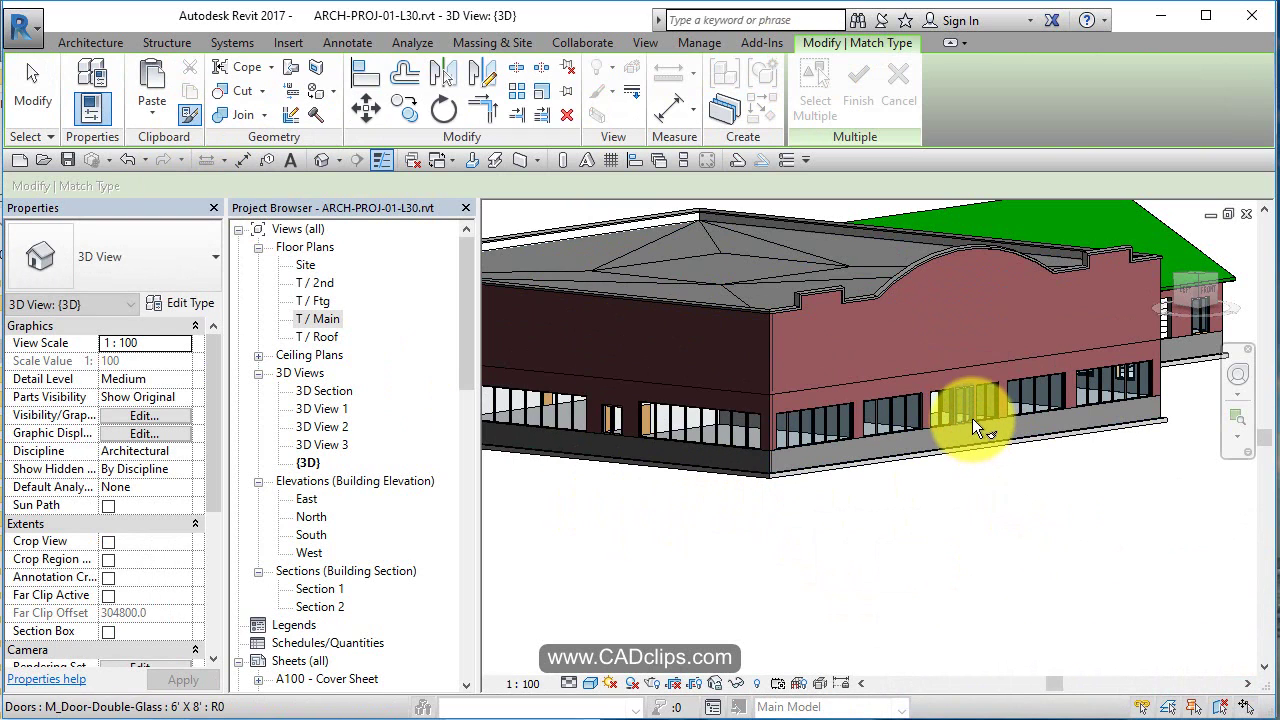
- Match the west facade's double door to the front entrance's M_Door-Double-Glass 6' X 8' type and end the matching
{"action": "scroll", "coordinate": [978, 460], "scroll_direction": "up", "scroll_amount": 2}
{"action": "scroll", "coordinate": [975, 457], "scroll_direction": "up", "scroll_amount": 1}
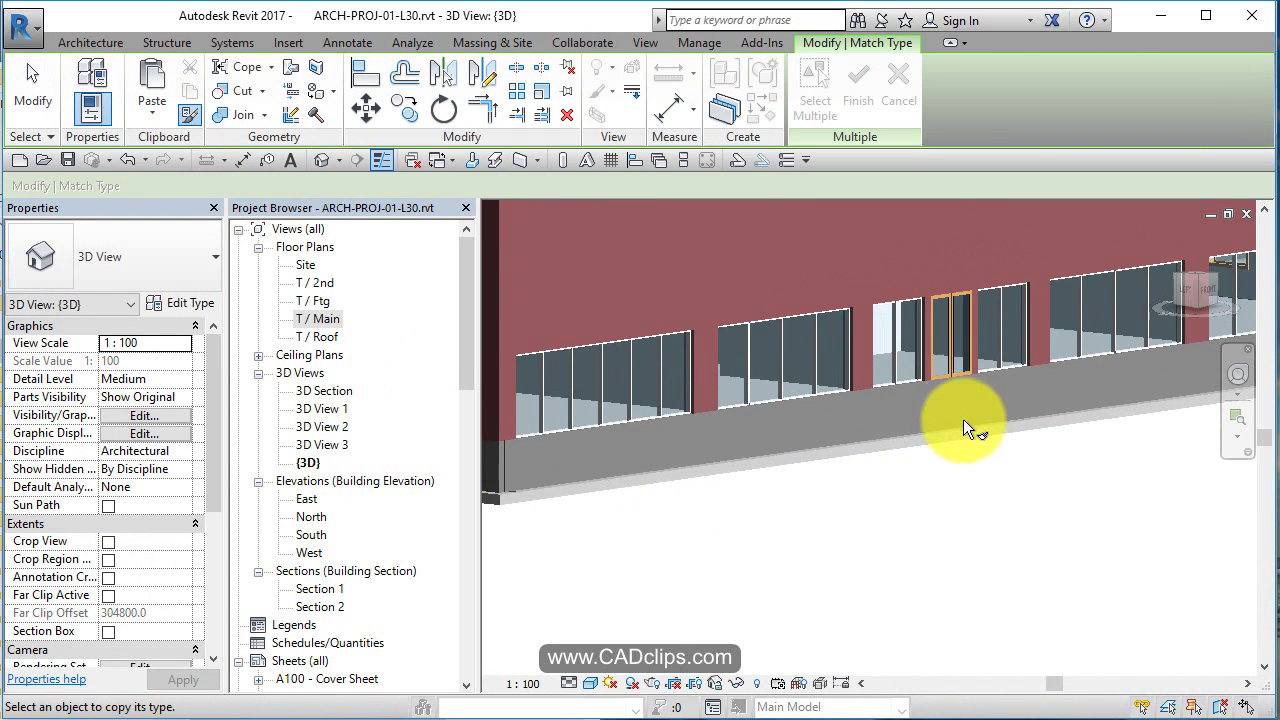
{"action": "scroll", "coordinate": [958, 357], "scroll_direction": "up", "scroll_amount": 1}
{"action": "left_click", "coordinate": [947, 377]}
{"action": "scroll", "coordinate": [938, 416], "scroll_direction": "down", "scroll_amount": 2}
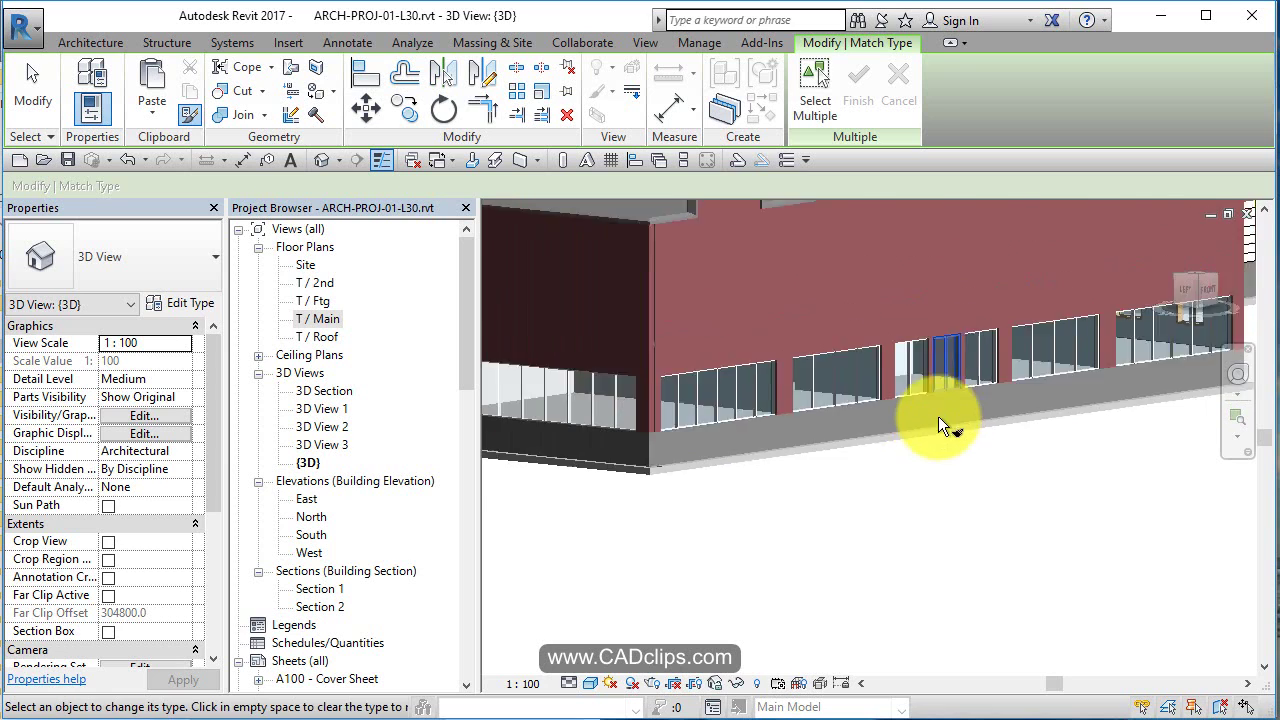
{"action": "middle_click_drag", "start_coordinate": [938, 418], "coordinate": [1095, 555], "text": "shift"}
{"action": "scroll", "coordinate": [732, 481], "scroll_direction": "up", "scroll_amount": 3}
{"action": "left_click", "coordinate": [840, 447]}
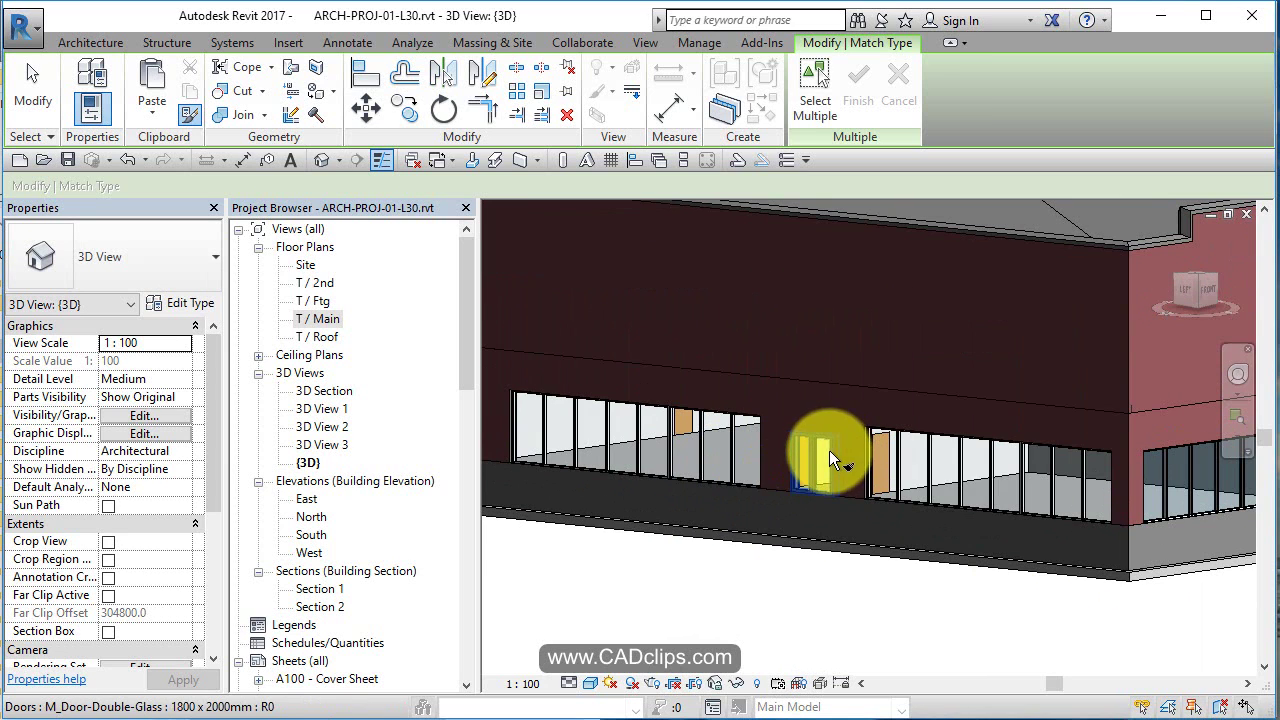
{"action": "scroll", "coordinate": [769, 508], "scroll_direction": "down", "scroll_amount": 3}
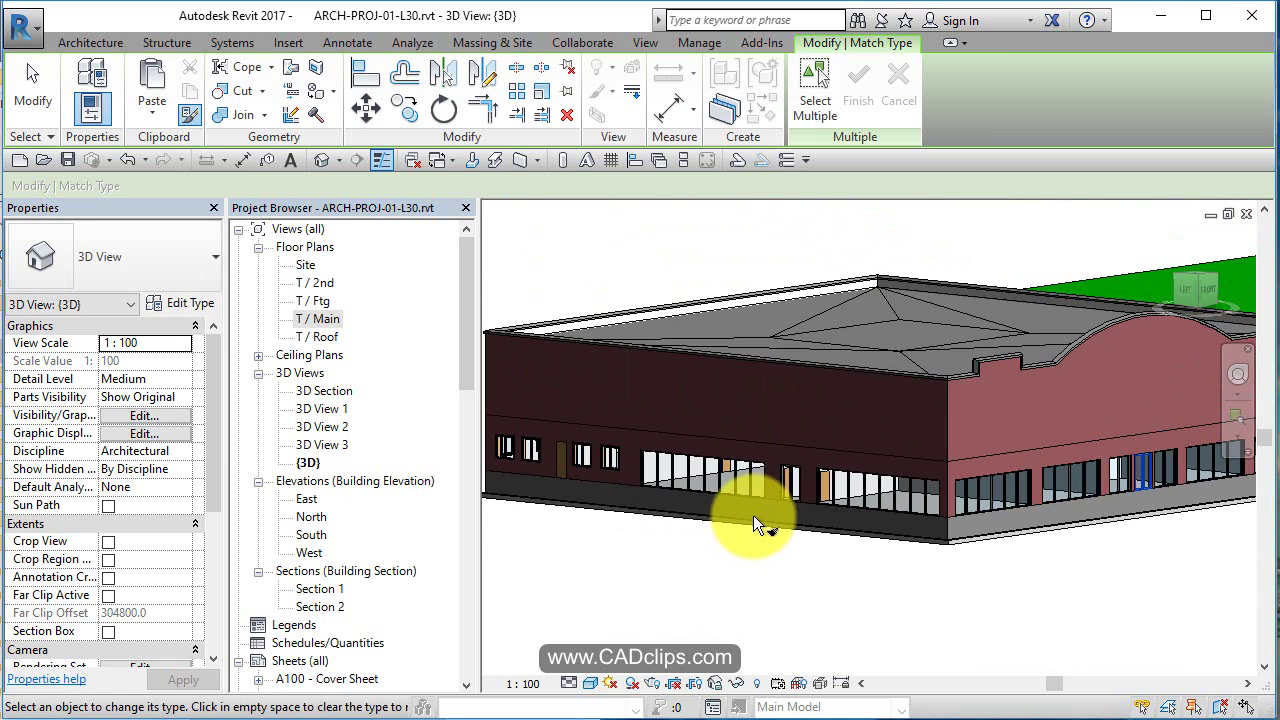
{"action": "scroll", "coordinate": [850, 530], "scroll_direction": "down", "scroll_amount": 2}
{"action": "key", "text": "Escape"}
- Examine the building from its southeast corner, and check the updated views on sheet A100 - Cover Sheet
{"action": "middle_click_drag", "start_coordinate": [1000, 567], "coordinate": [834, 591], "text": "shift"}
{"action": "scroll", "coordinate": [403, 566], "scroll_direction": "down", "scroll_amount": 1}
{"action": "scroll", "coordinate": [403, 566], "scroll_direction": "down", "scroll_amount": 1}
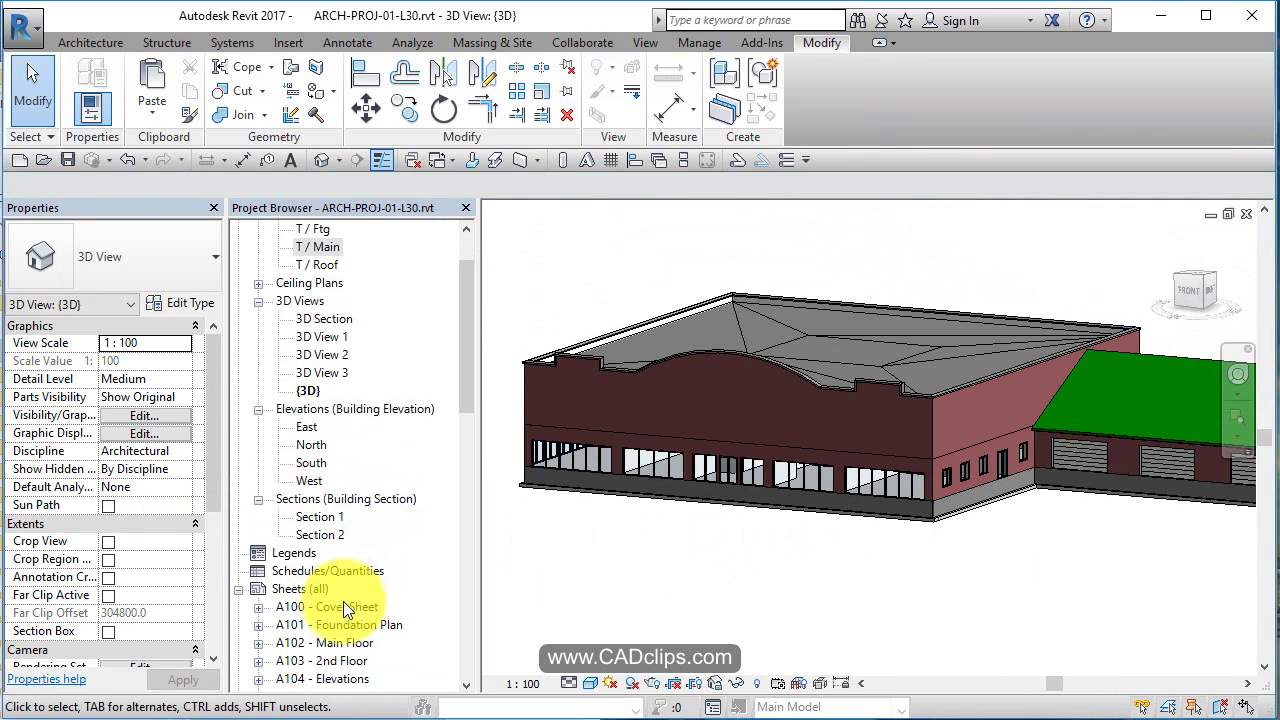
{"action": "double_click", "coordinate": [342, 604]}
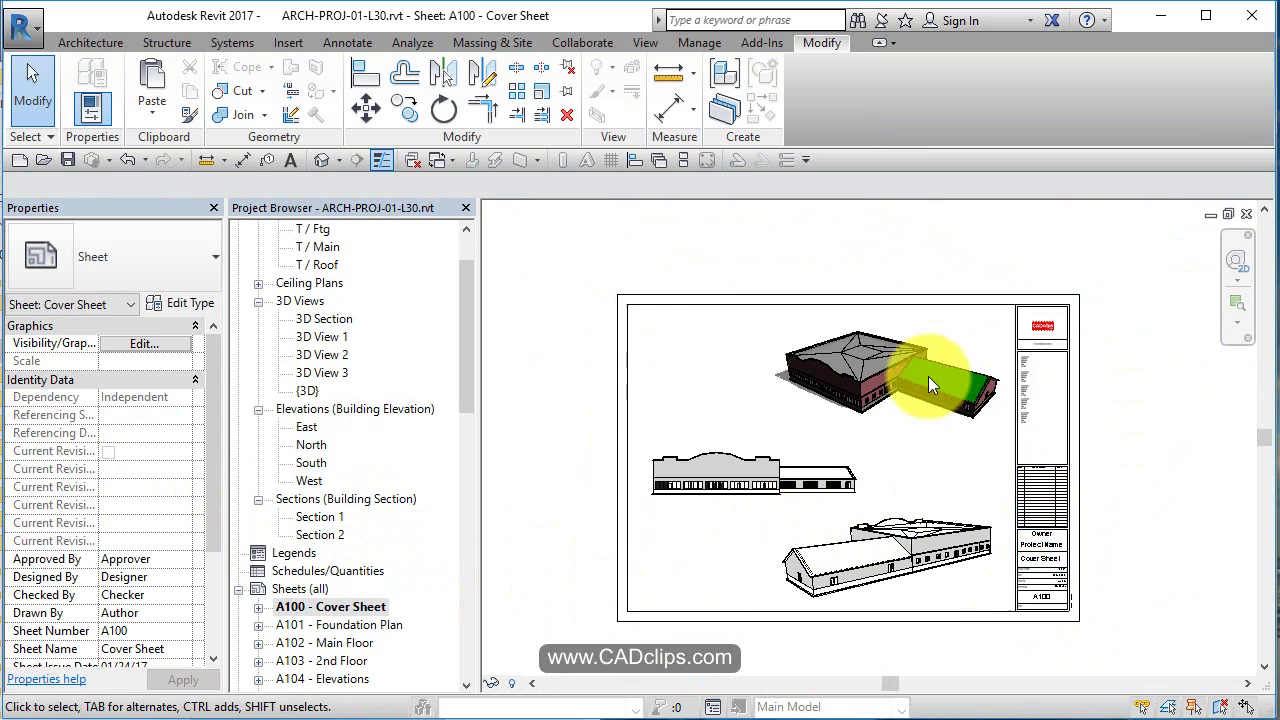
{"action": "scroll", "coordinate": [893, 388], "scroll_direction": "up", "scroll_amount": 5}
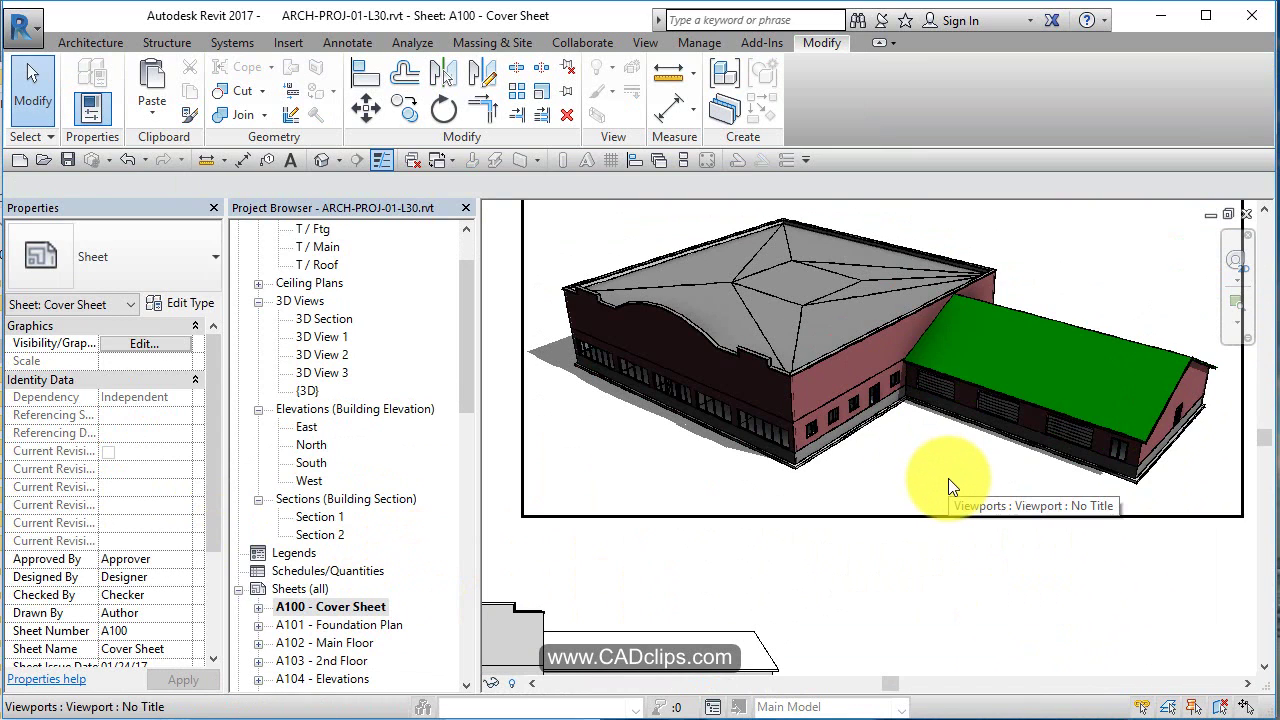
{"action": "scroll", "coordinate": [948, 478], "scroll_direction": "down", "scroll_amount": 4}
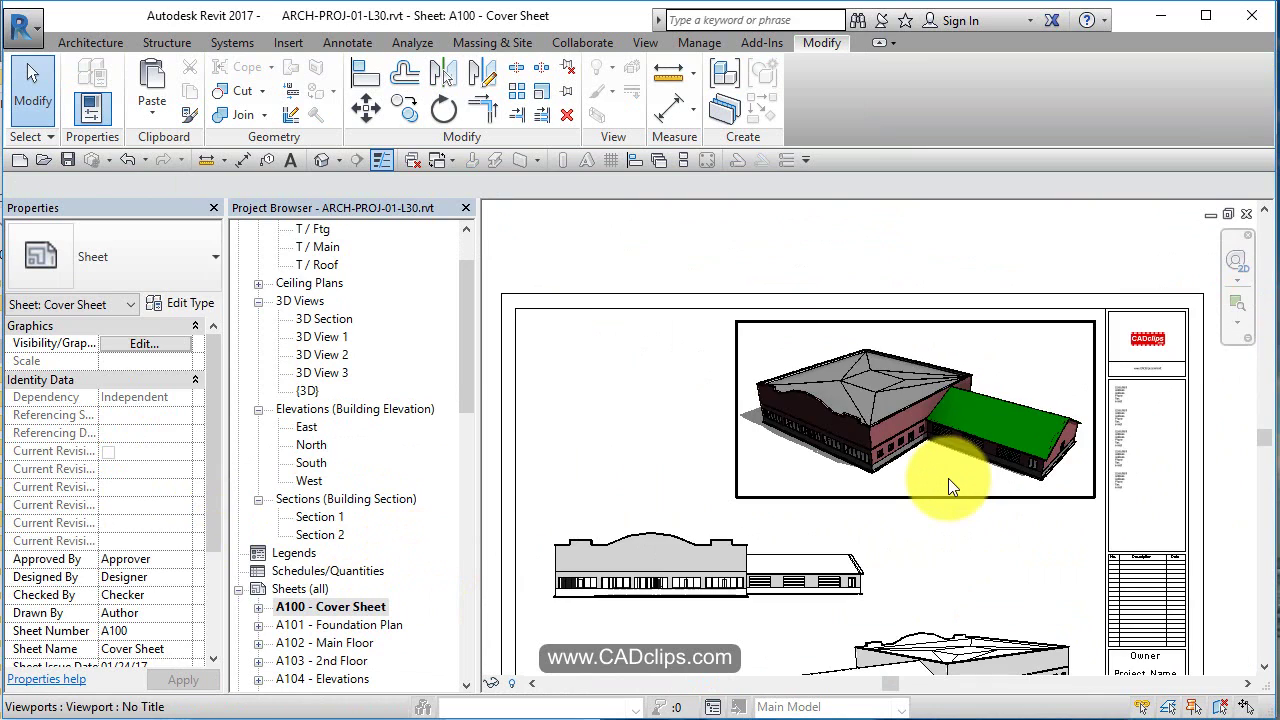
{"action": "scroll", "coordinate": [948, 478], "scroll_direction": "down", "scroll_amount": 2}
{"action": "middle_click_drag", "start_coordinate": [941, 453], "coordinate": [917, 417]}
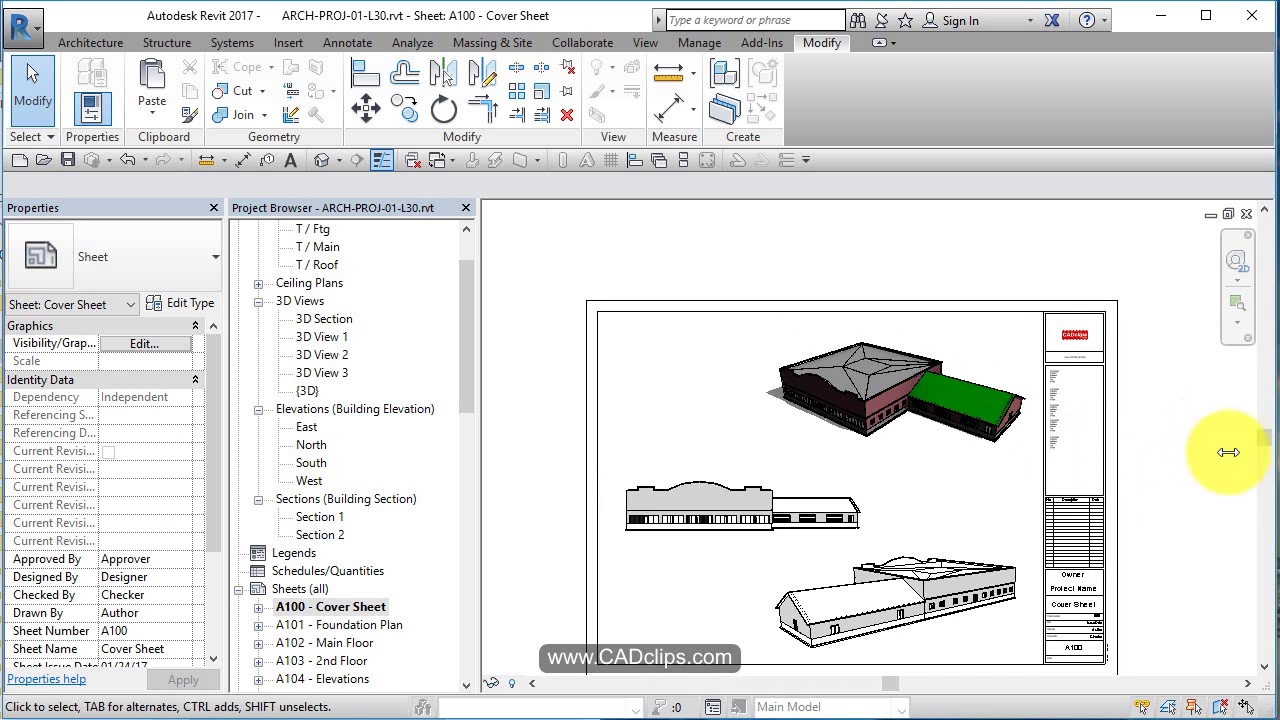
{"action": "middle_click_drag", "start_coordinate": [1137, 457], "coordinate": [1218, 452]}
{"action": "scroll", "coordinate": [1148, 426], "scroll_direction": "up", "scroll_amount": 3}
{"action": "scroll", "coordinate": [1218, 452], "scroll_direction": "down", "scroll_amount": 1}
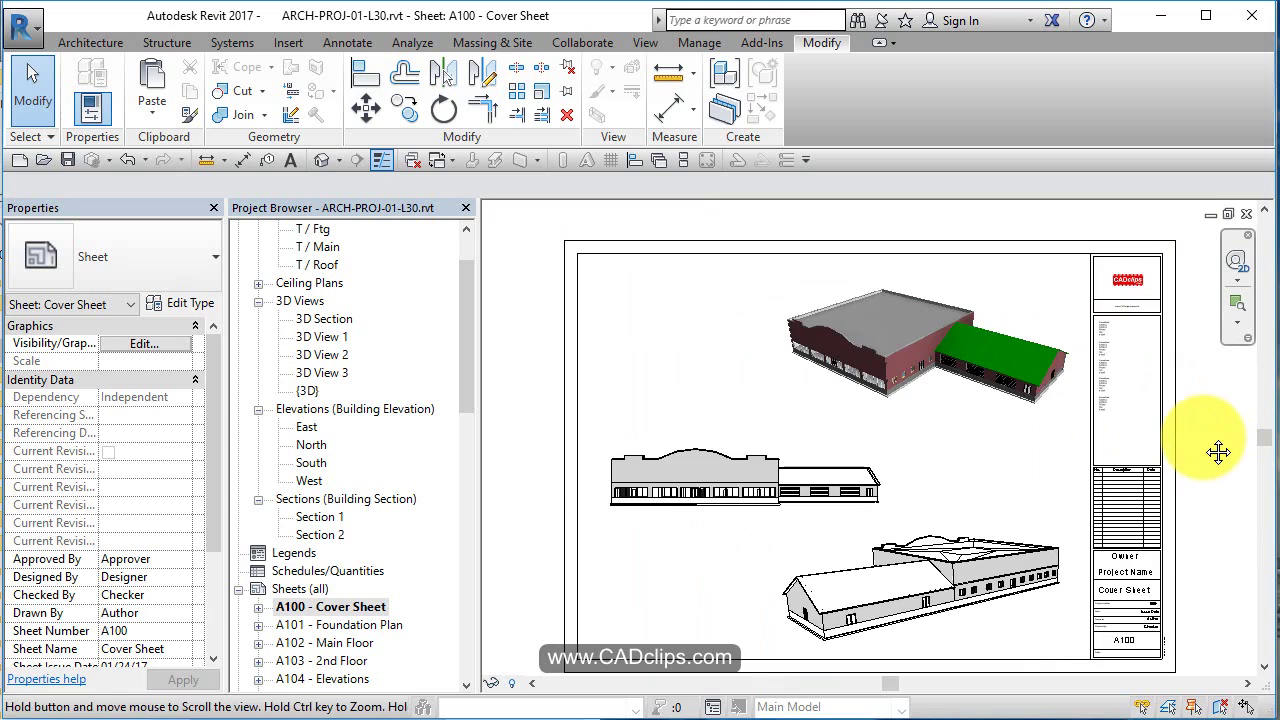